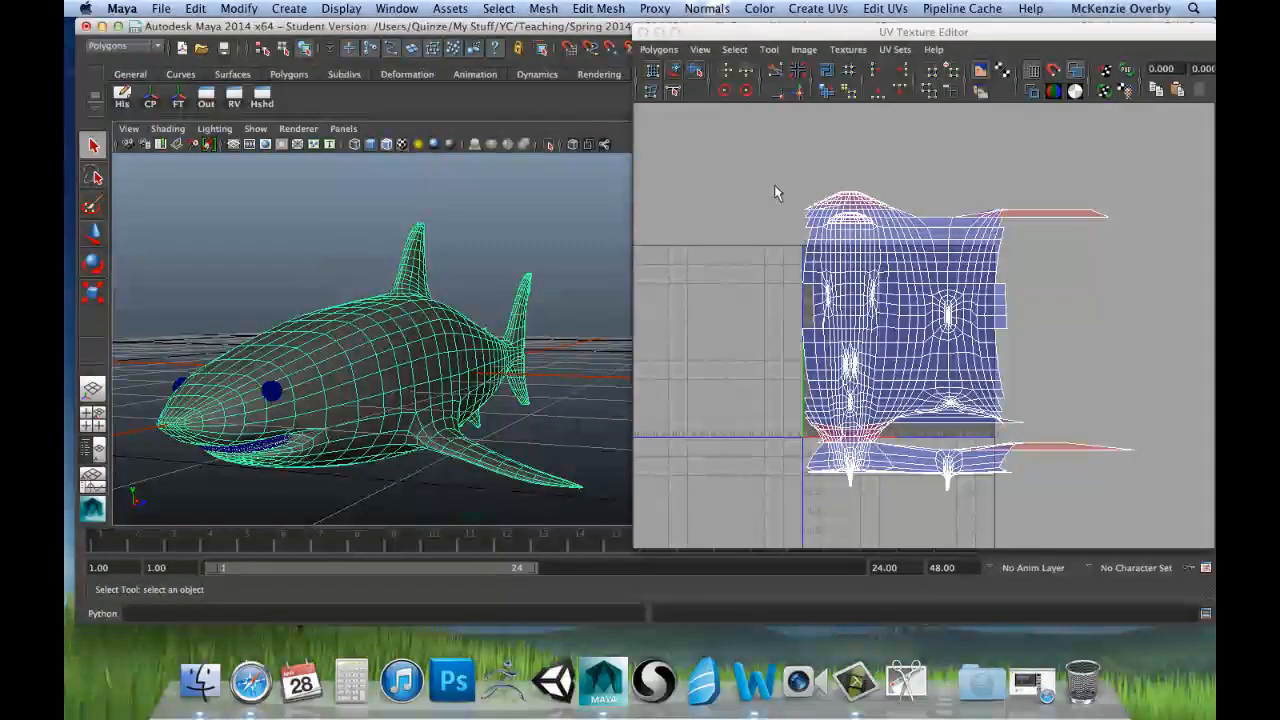
Inspect the shark model from the front, side and underside alongside its existing UV layout.
alt+drag(403, 432, 525, 329)
alt+right_drag(525, 329, 383, 363)
alt+drag(383, 363, 463, 397)
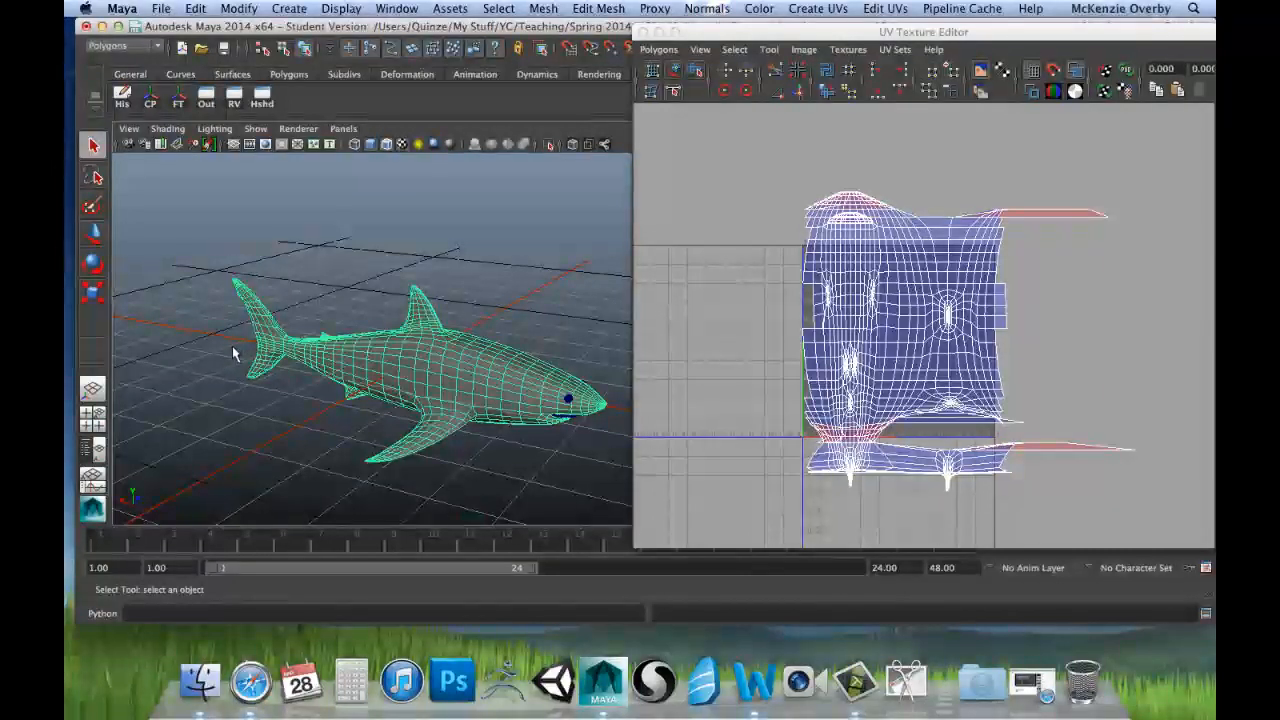
alt+drag(361, 362, 437, 268)
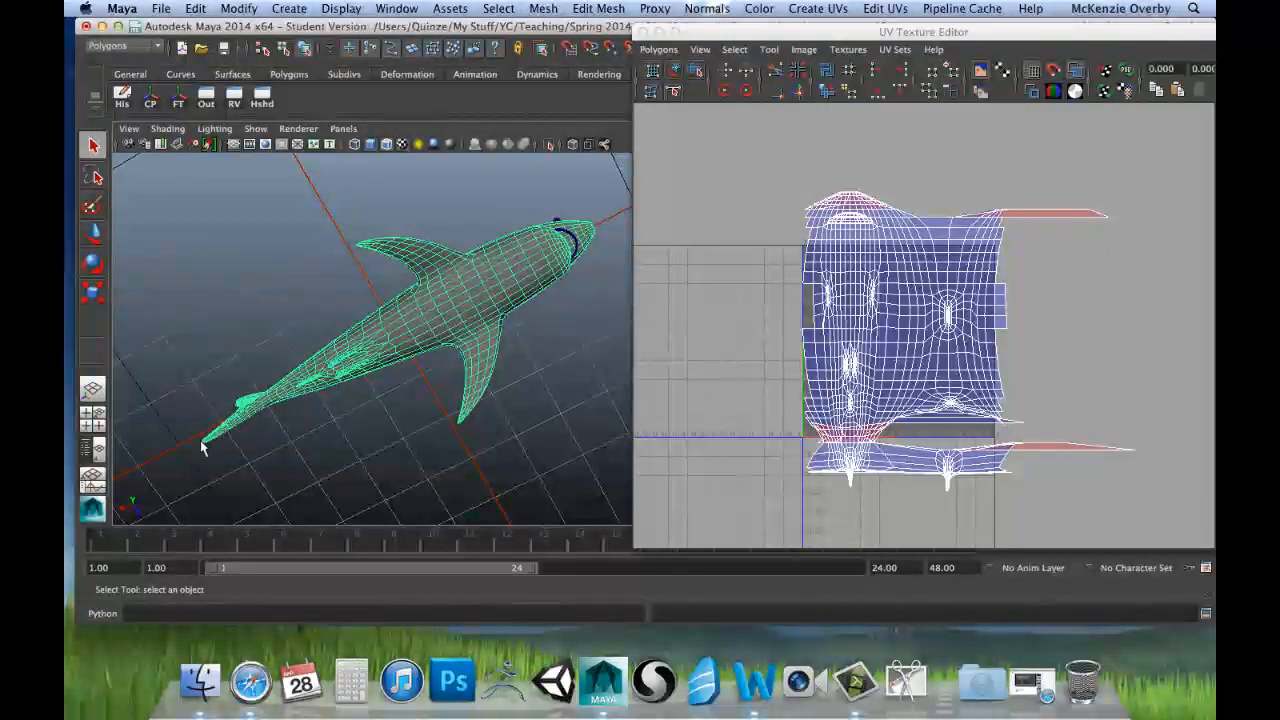
alt+drag(548, 268, 620, 268)
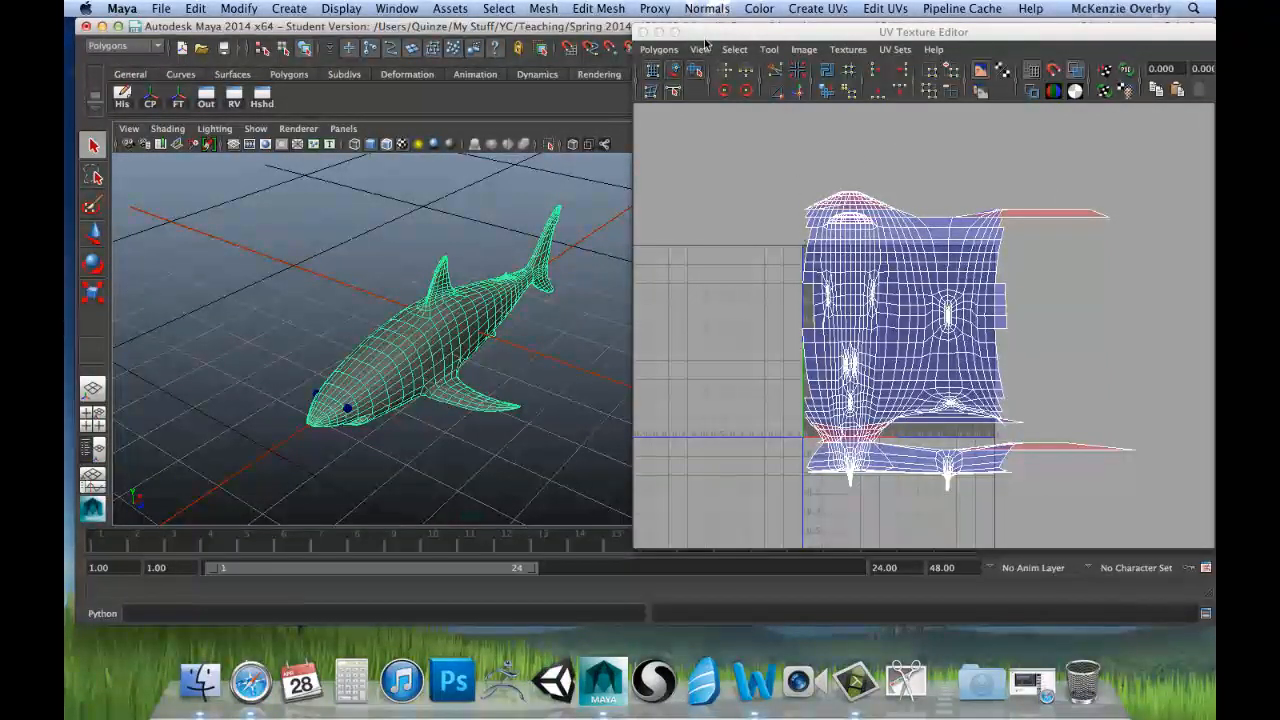
Move the UV Texture Editor window and minimize it, leaving the shark body's Channel Box attributes displayed.
drag(704, 38, 636, 62)
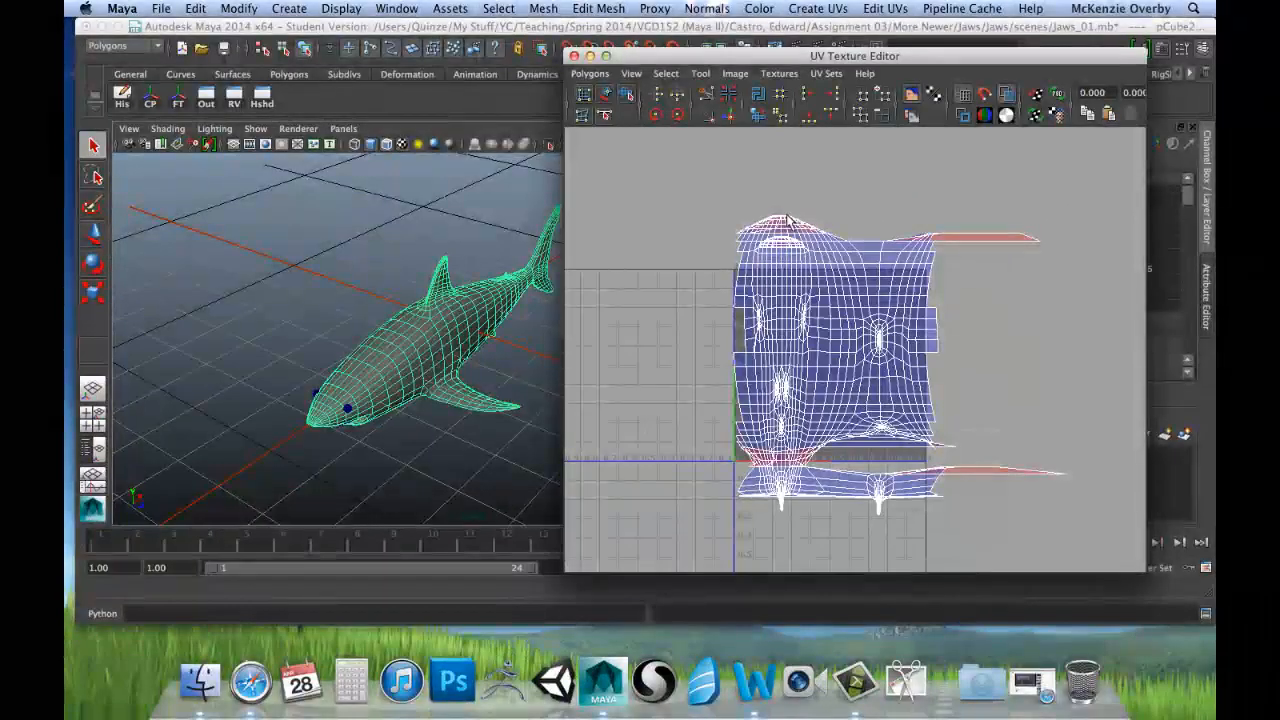
click(573, 56)
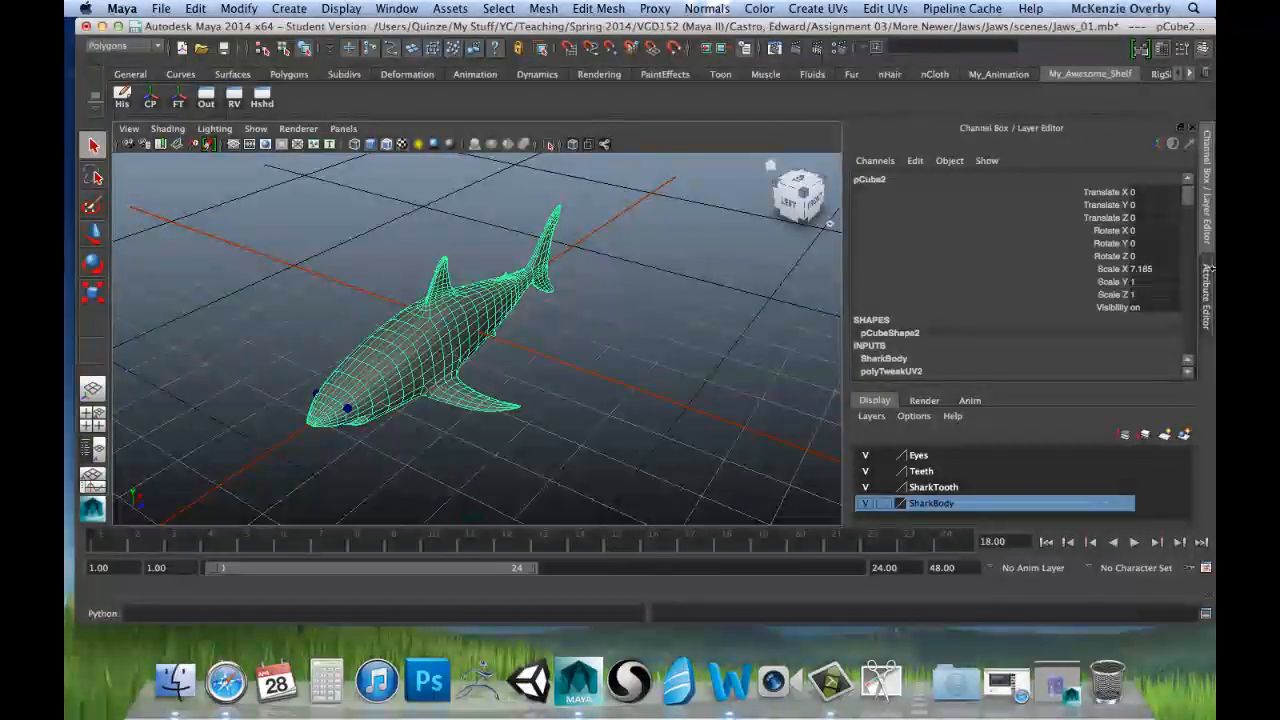
click(1205, 283)
click(1206, 190)
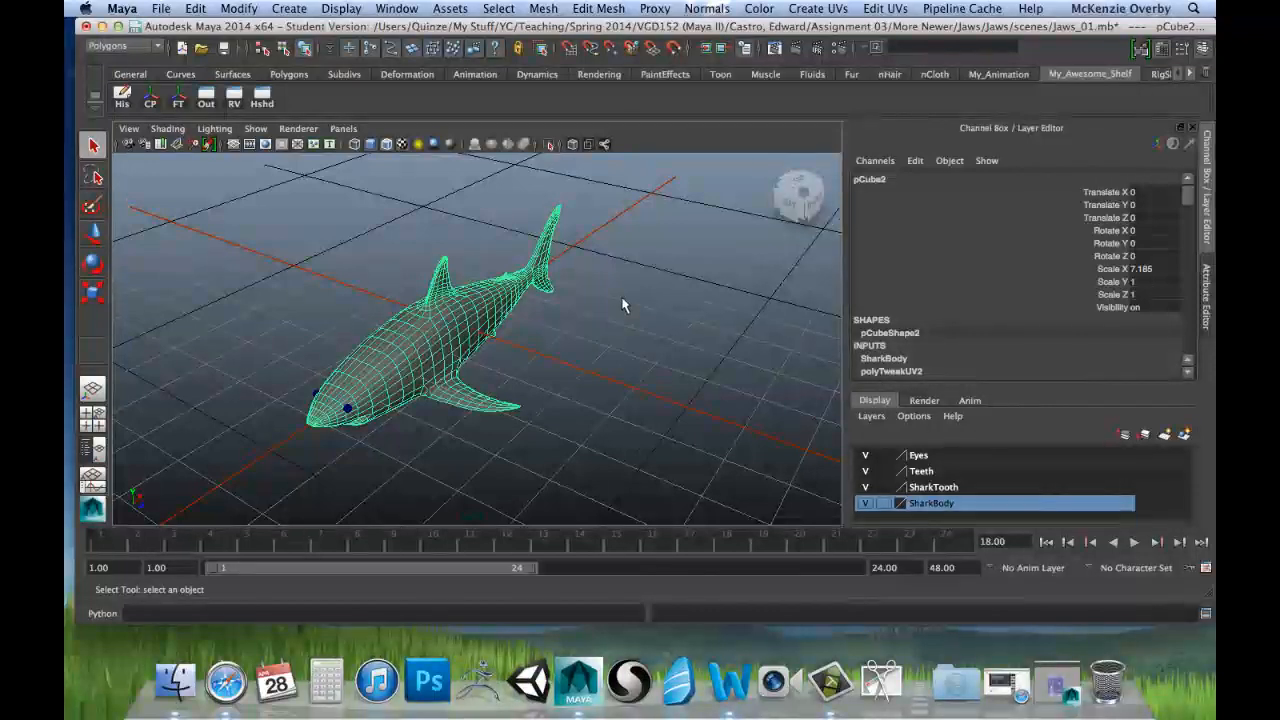
Examine the shark body up close and check its existing UV layout in the UV Texture Editor.
alt+right_drag(338, 324, 430, 292)
alt+middle_drag(430, 292, 603, 291)
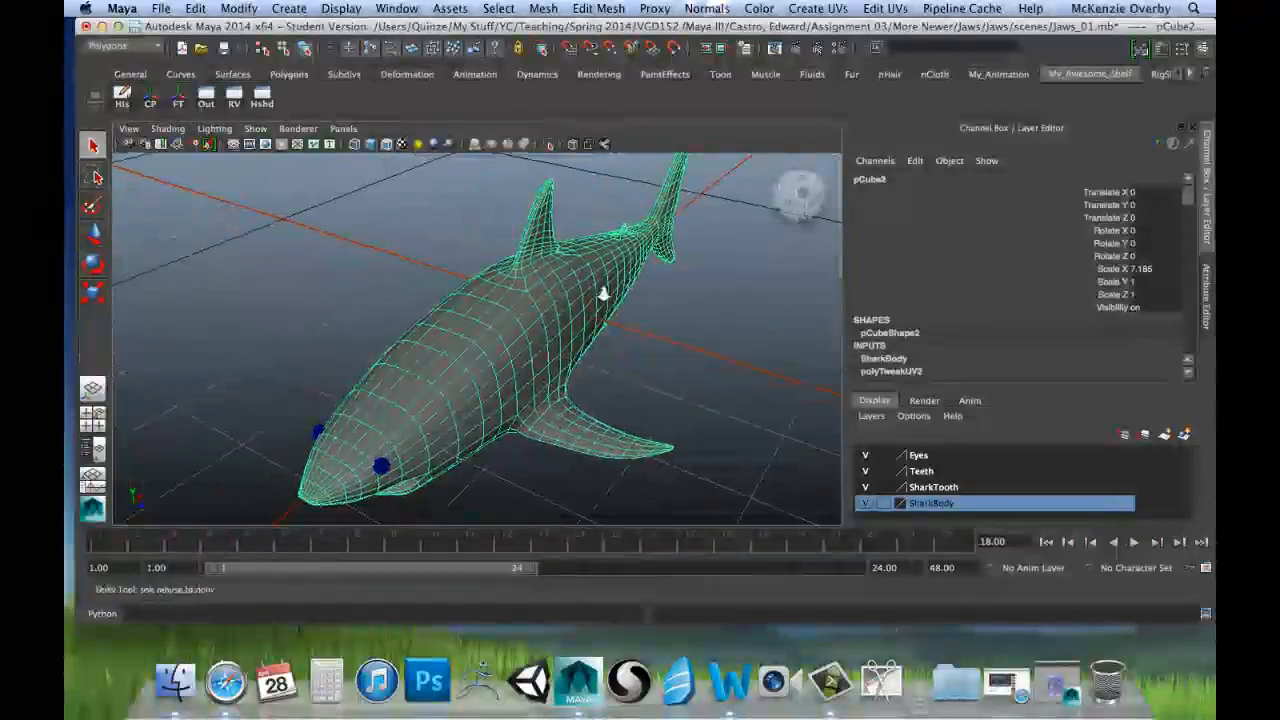
alt+right_drag(603, 291, 523, 304)
mouse_move(523, 304)
alt+mouse_down()
mouse_move(548, 292)
mouse_move(538, 287)
alt+mouse_up()
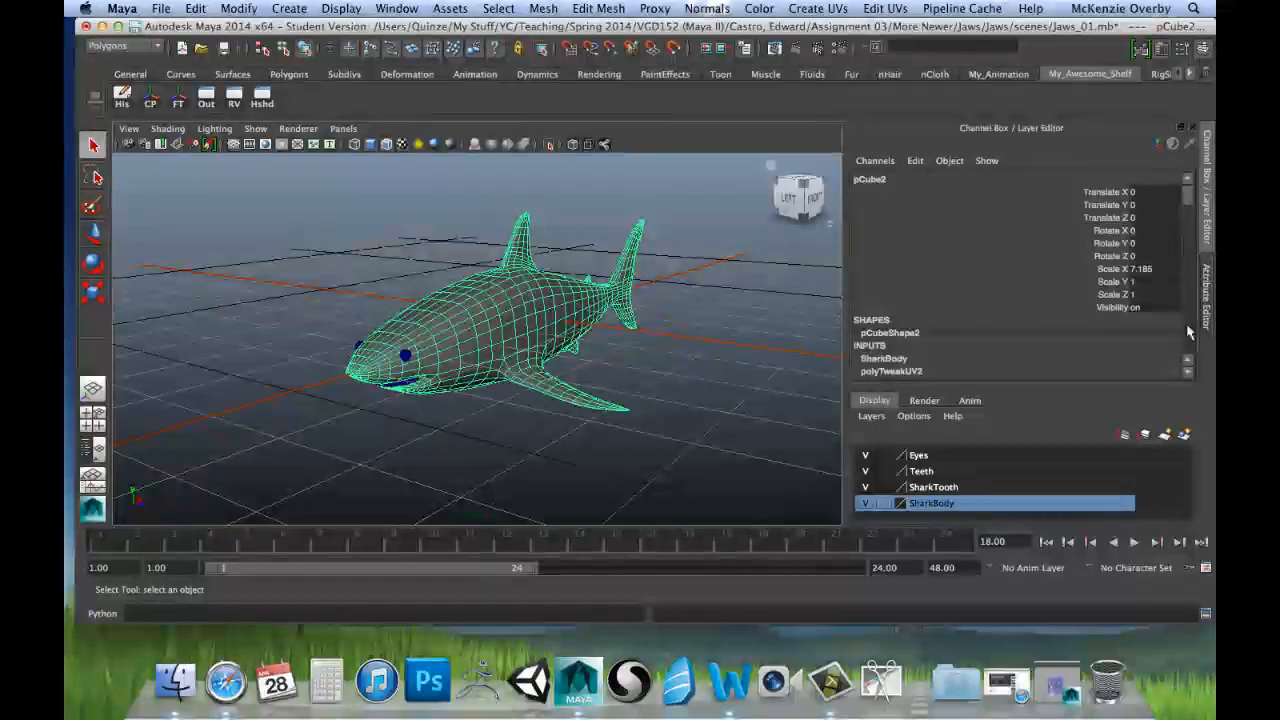
click(1055, 683)
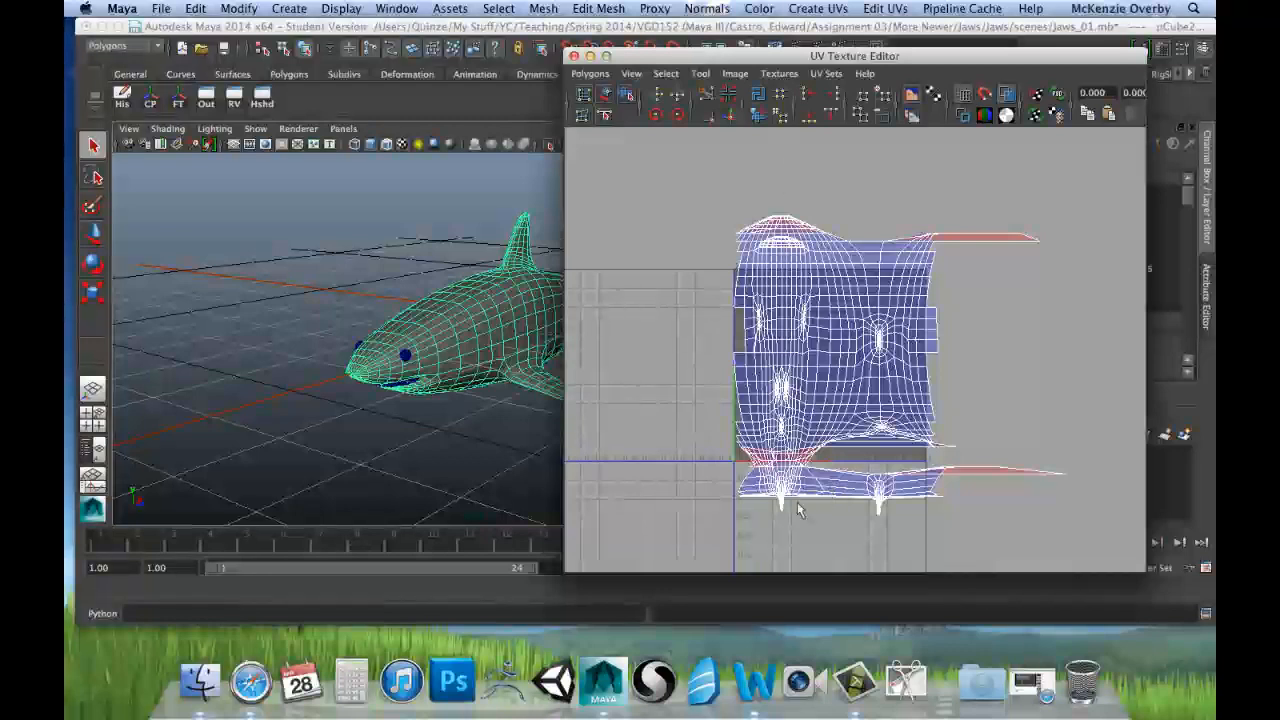
click(589, 57)
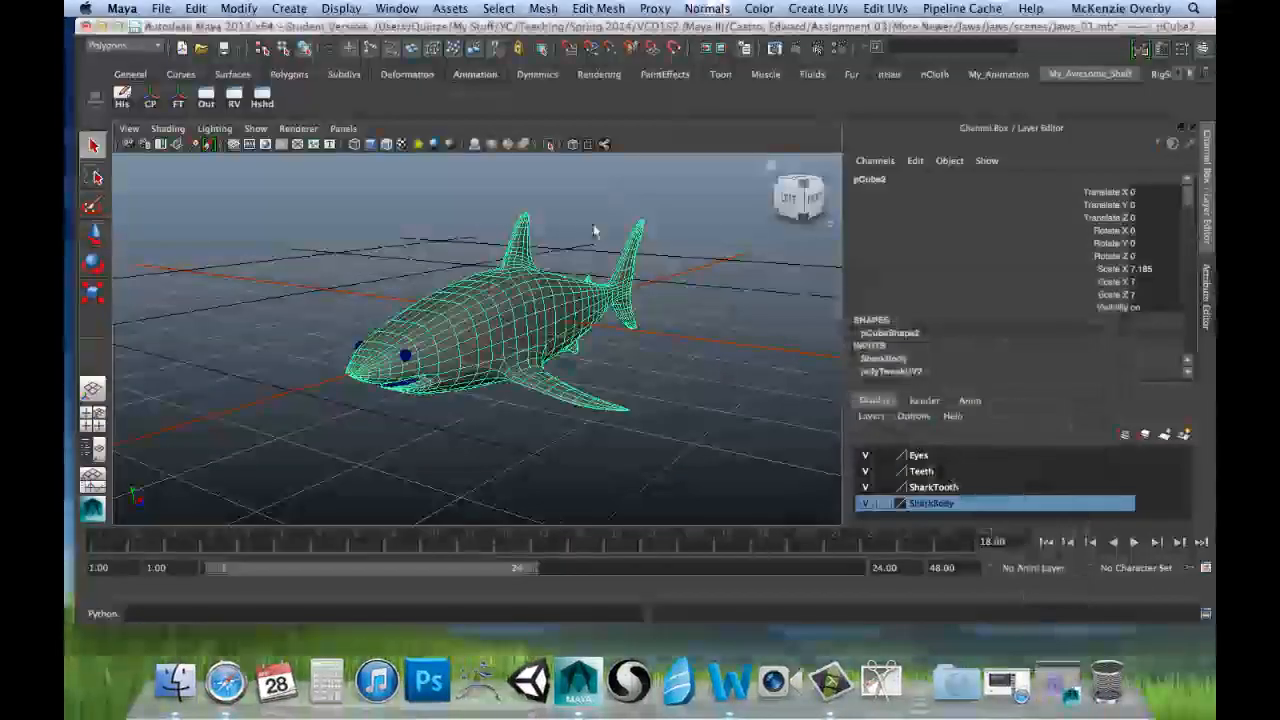
click(1050, 683)
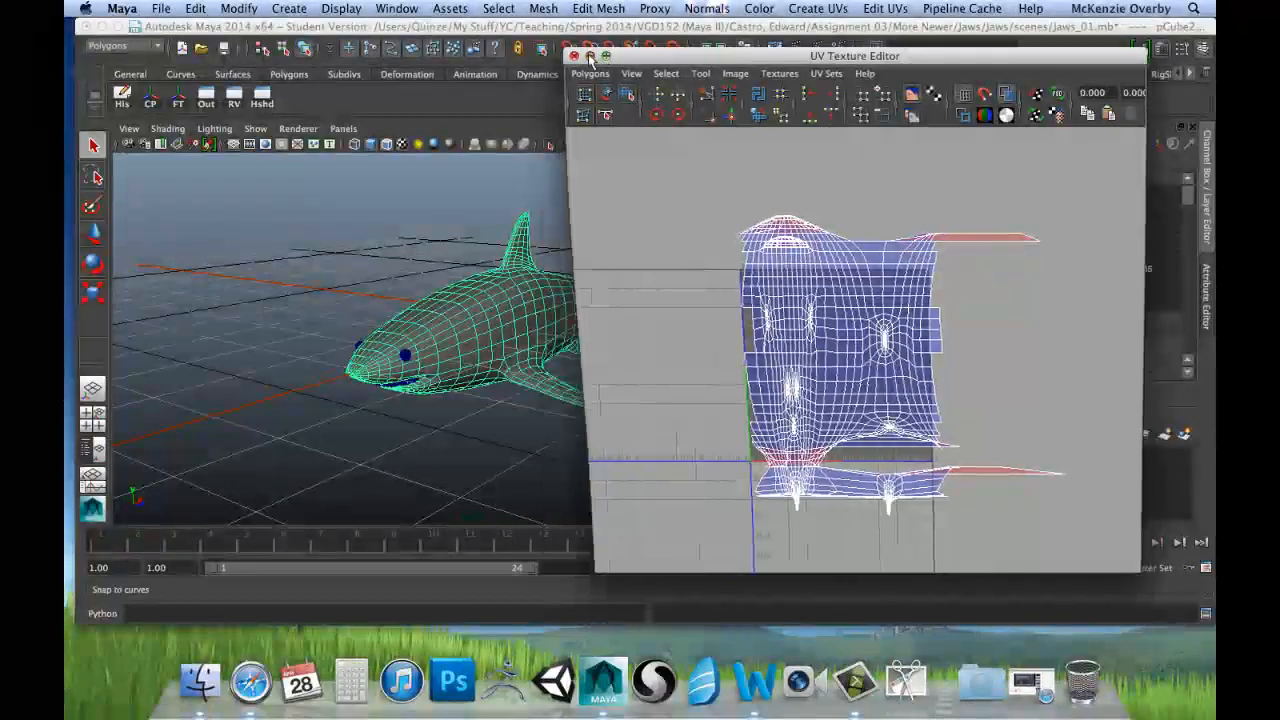
key(super+m)
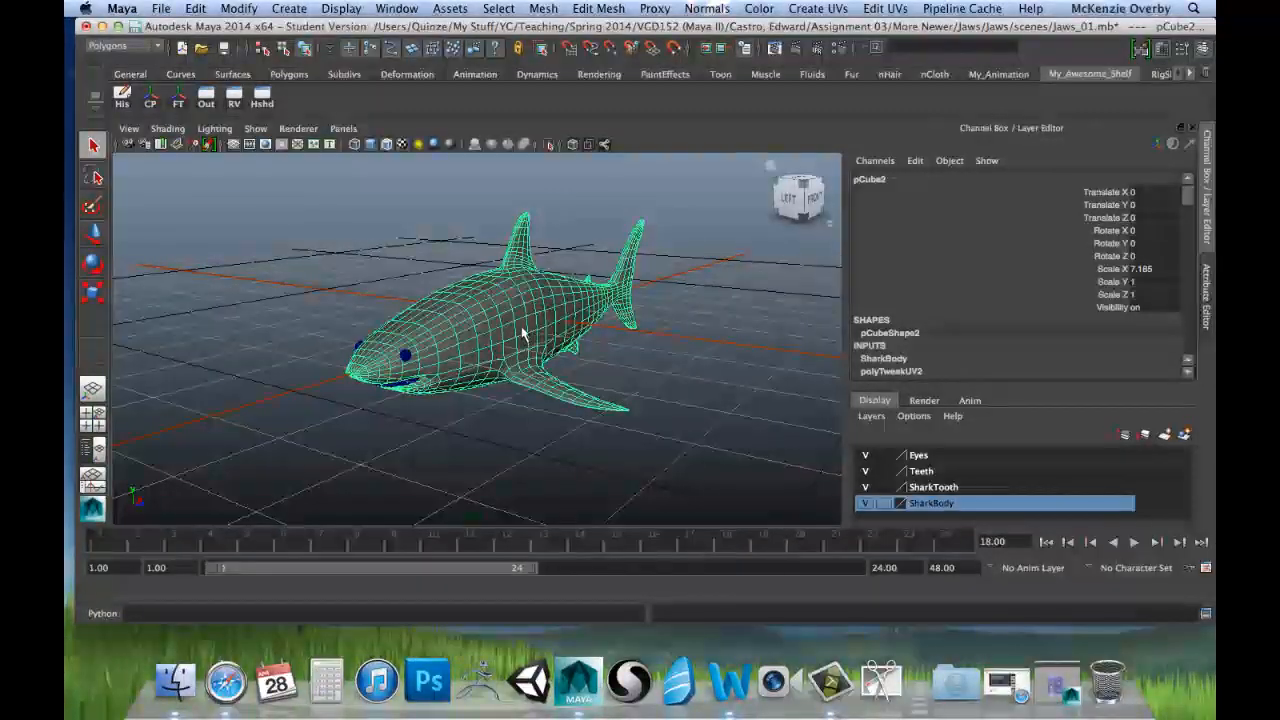
Apply a cylindrical UV mapping to the shark body and check the resulting layout in the UV Texture Editor.
alt+drag(462, 352, 562, 296)
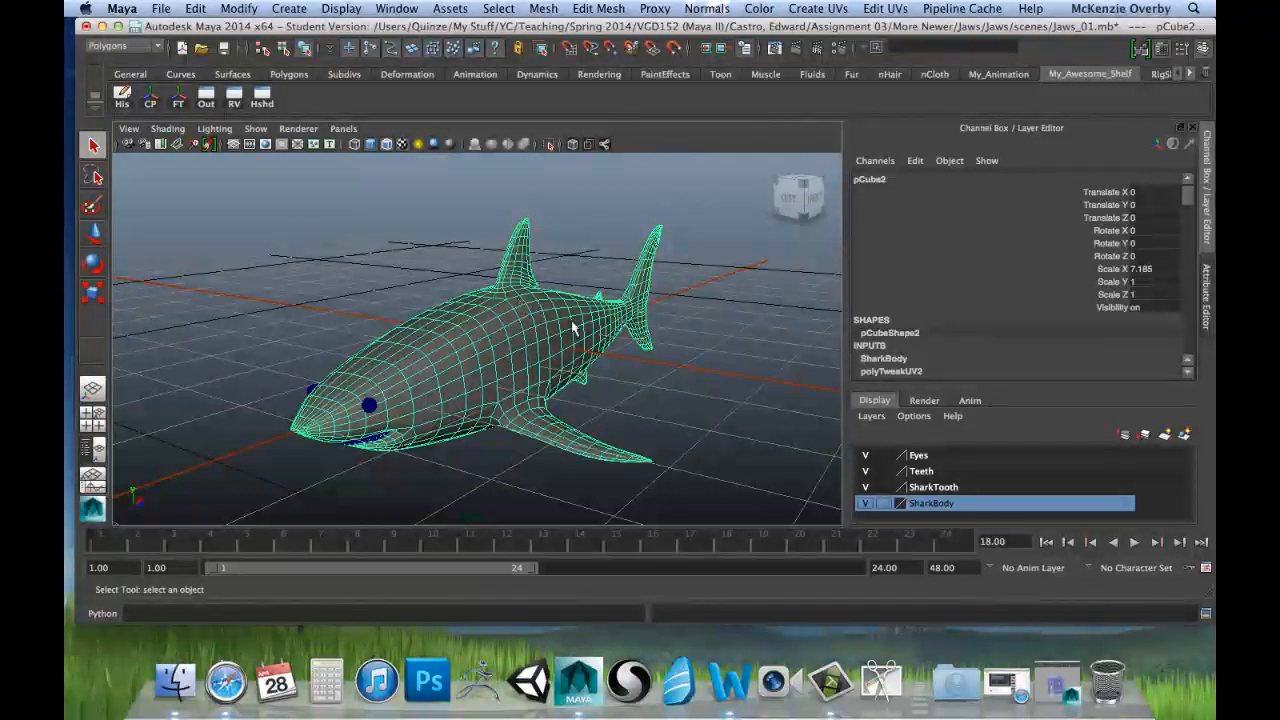
click(812, 8)
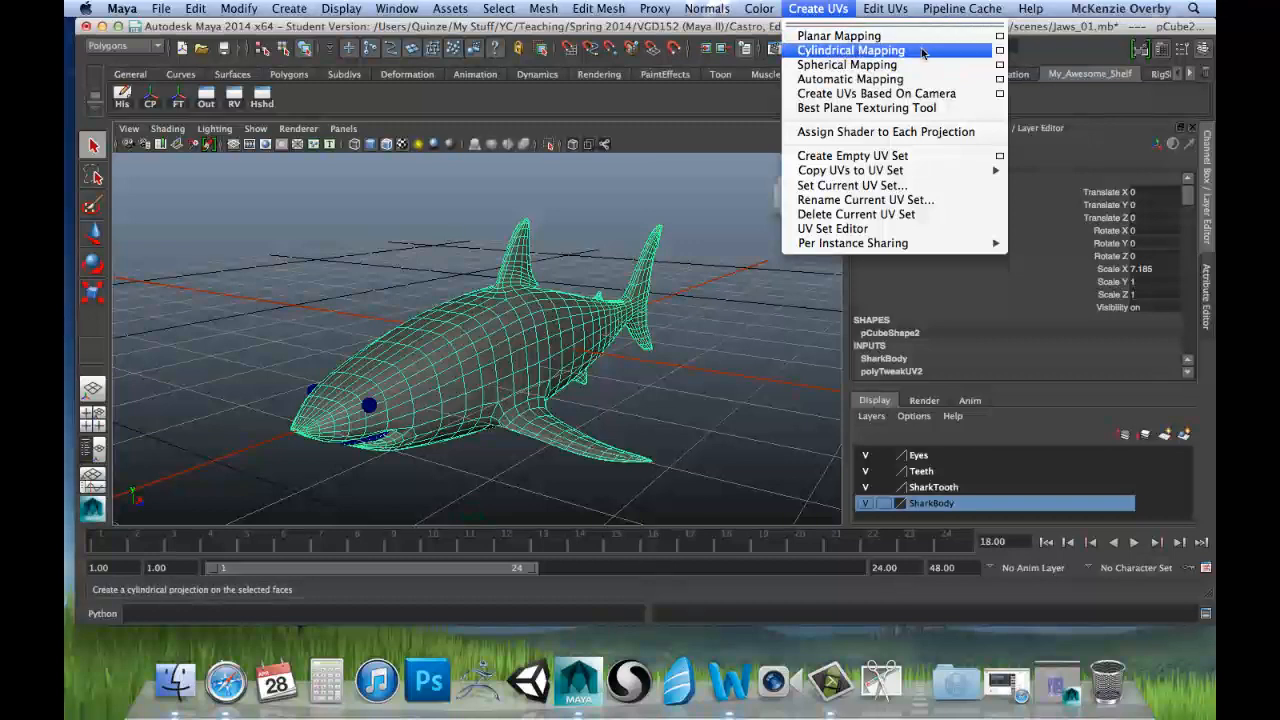
click(840, 55)
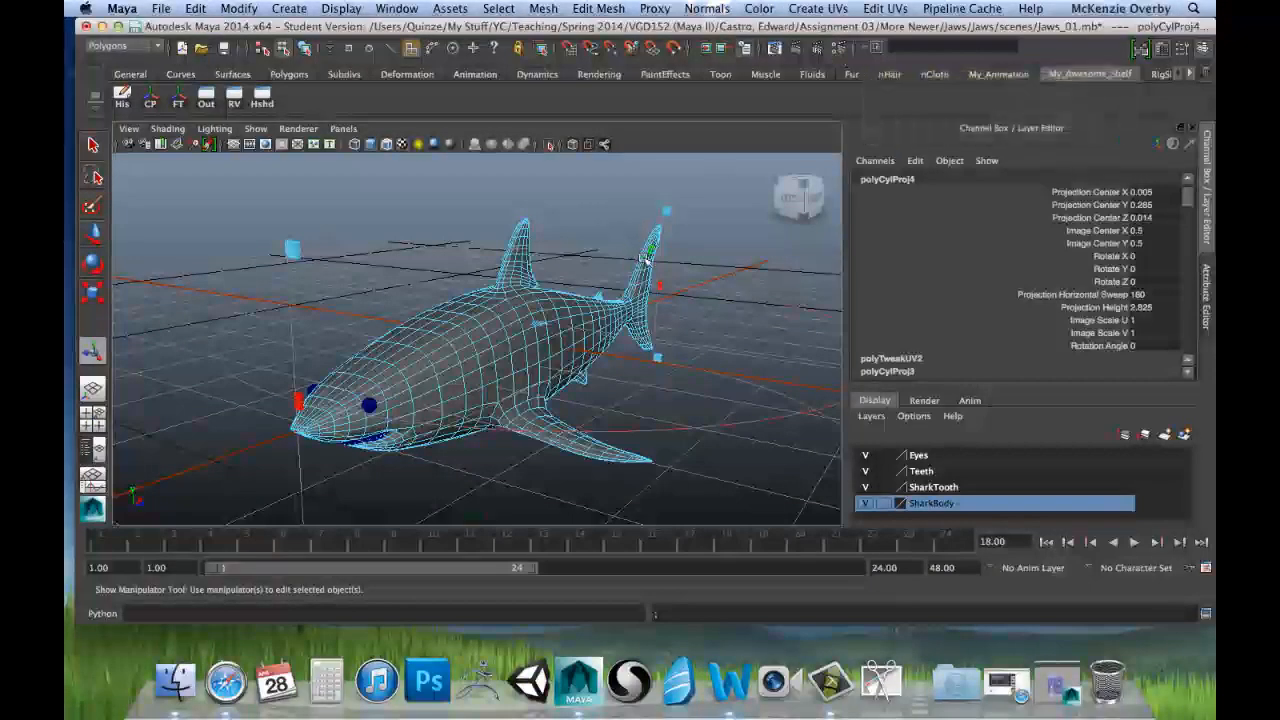
click(1057, 683)
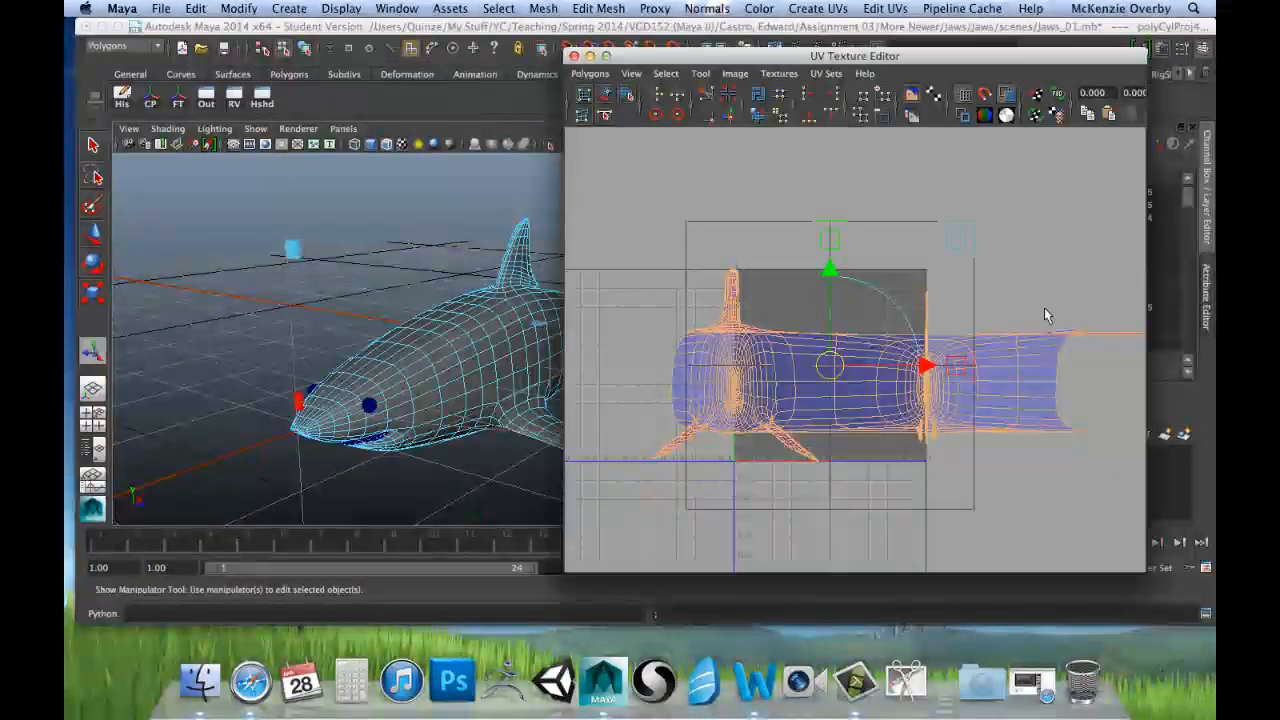
click(590, 57)
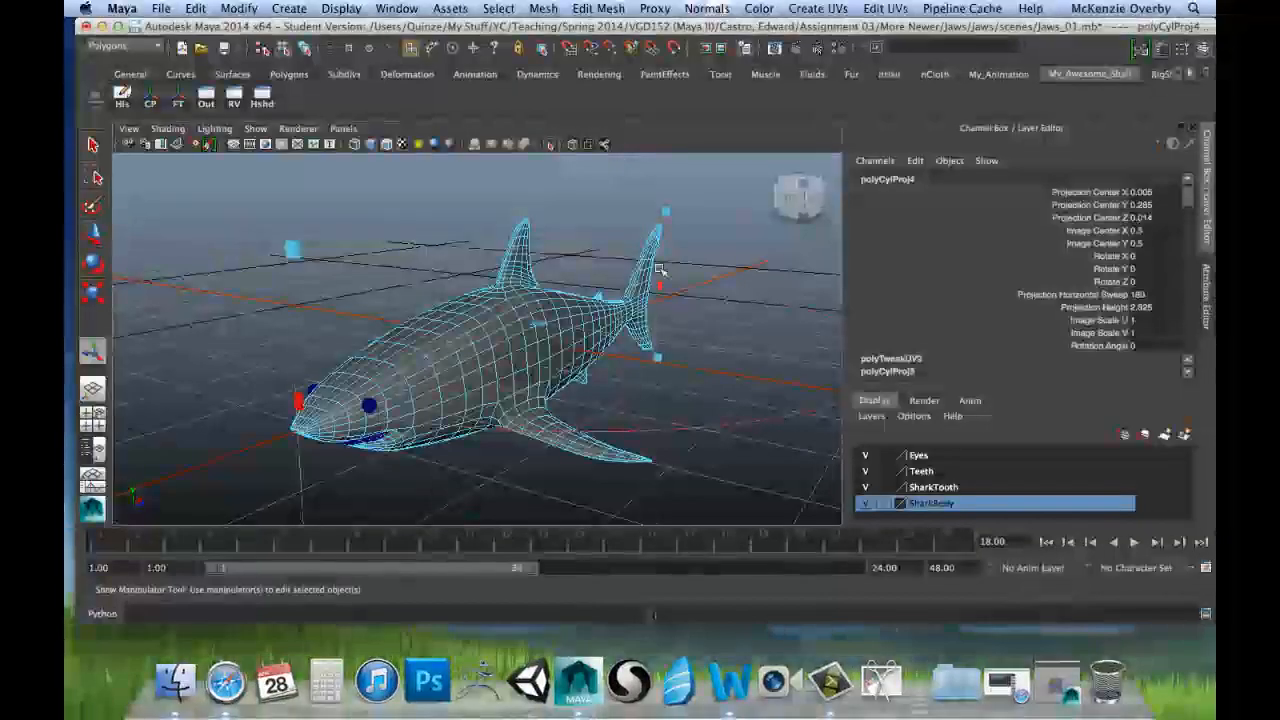
Set the cylindrical projection's horizontal sweep to 360 and check the updated UV layout.
alt+drag(560, 300, 758, 221)
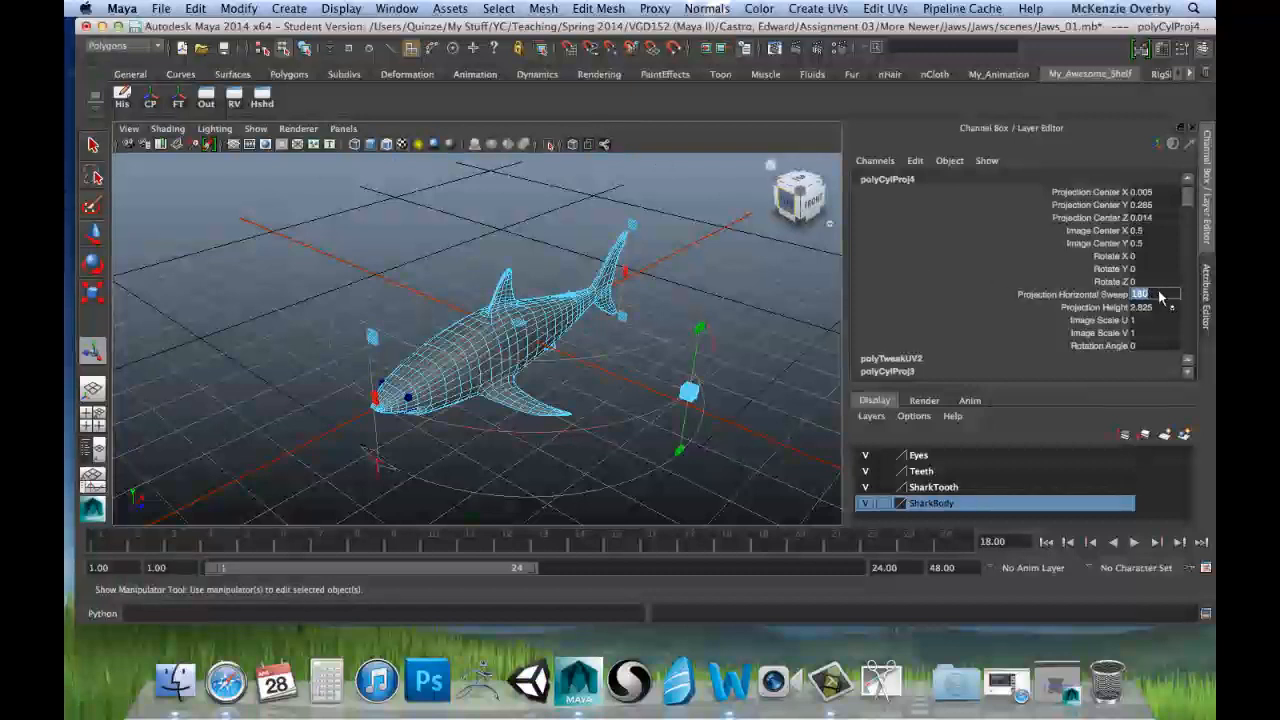
text(60)
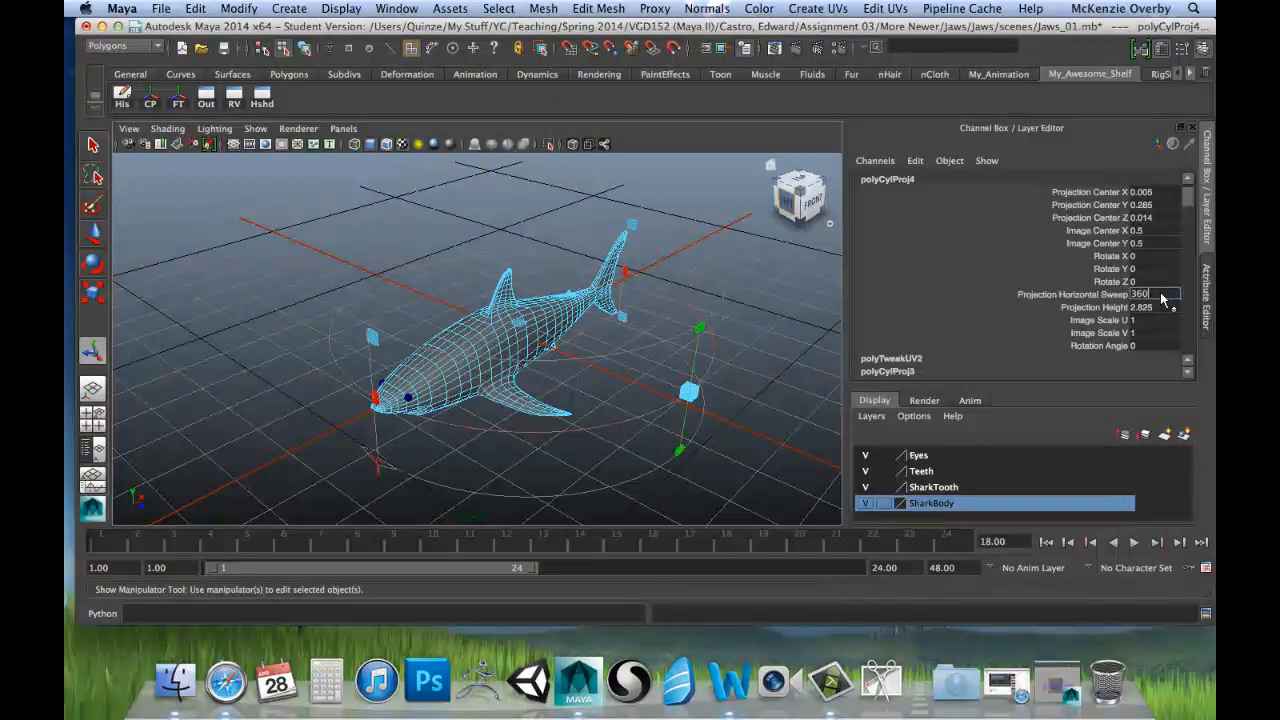
key(Return)
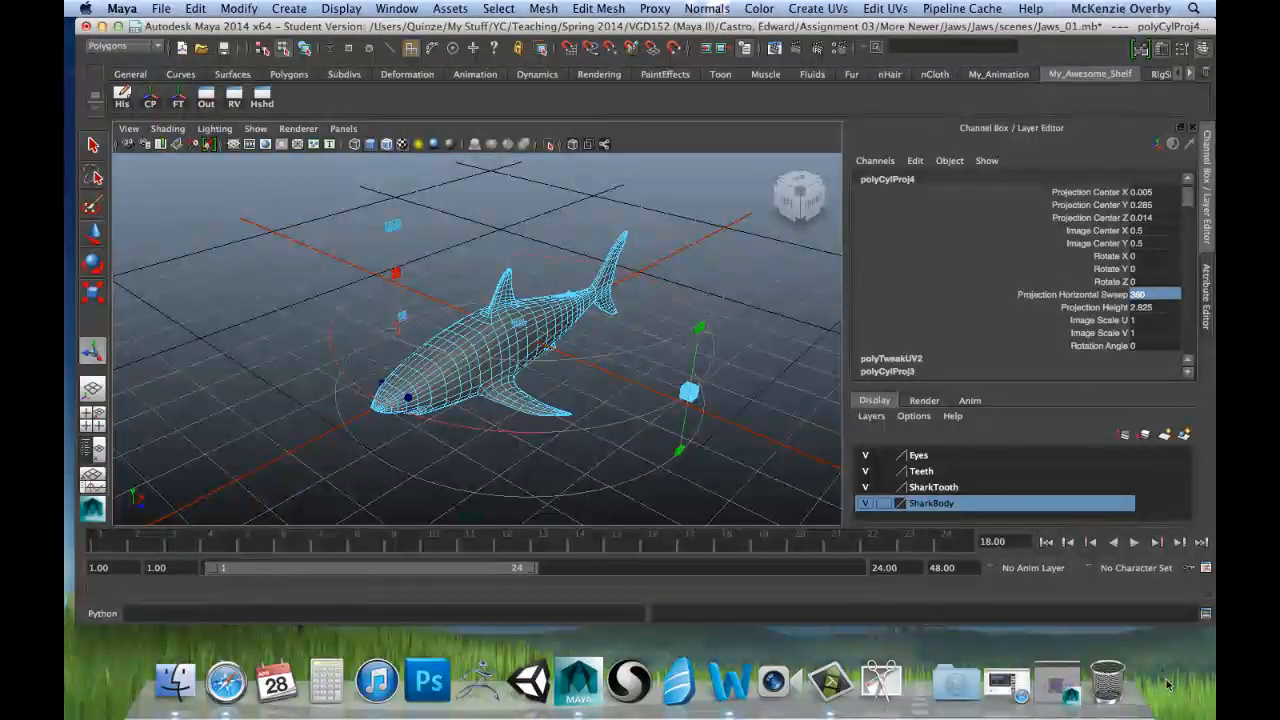
click(1070, 688)
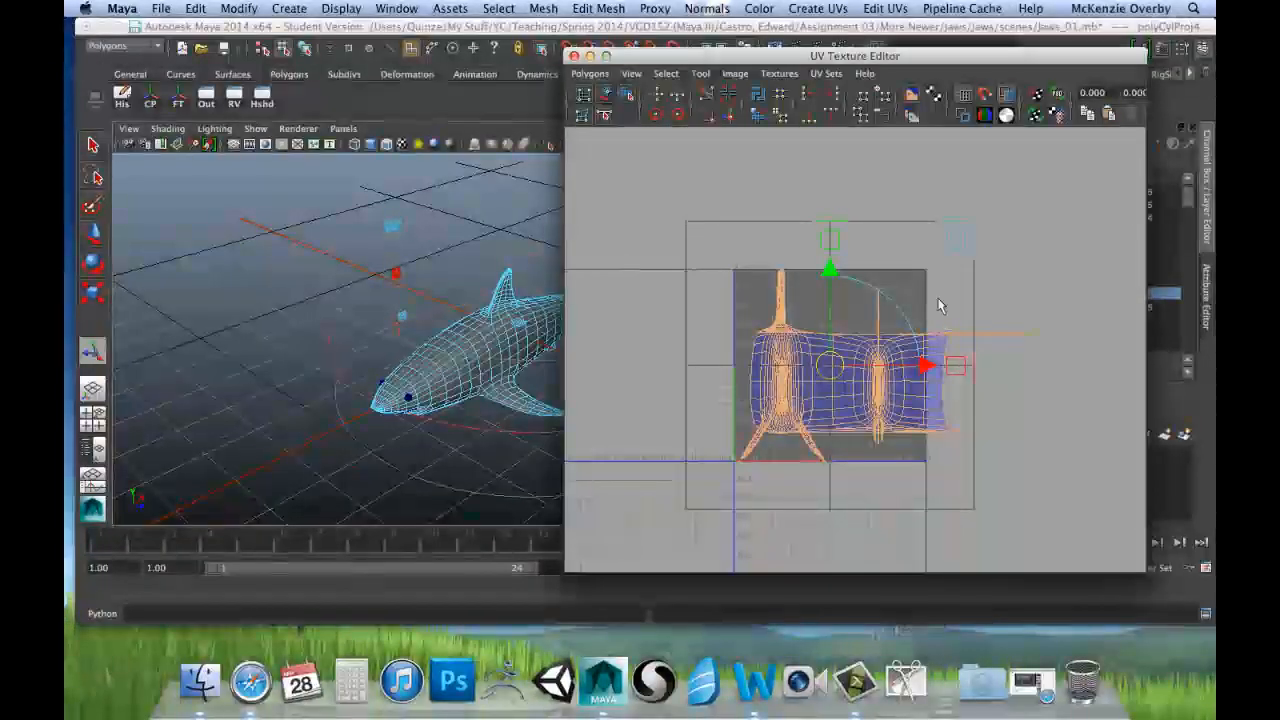
click(591, 56)
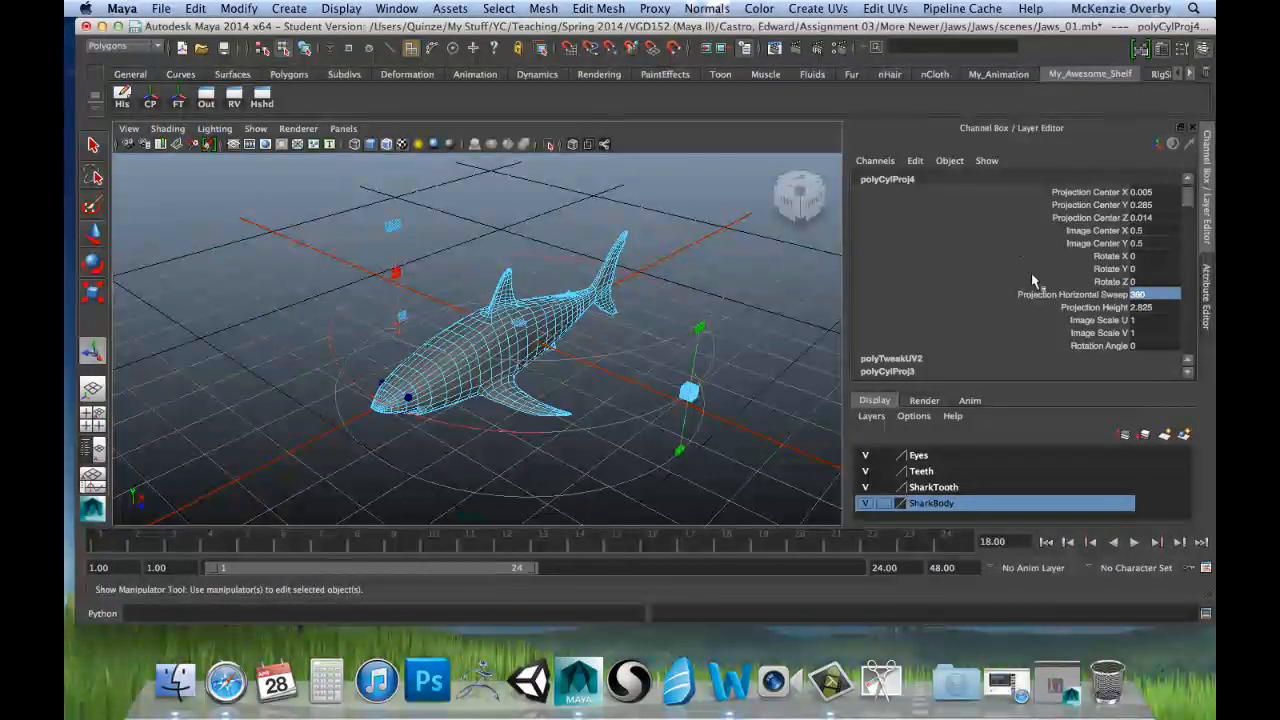
Set the cylindrical projection's Rotate Z to 90 and review the shark's new UV layout.
click(1056, 685)
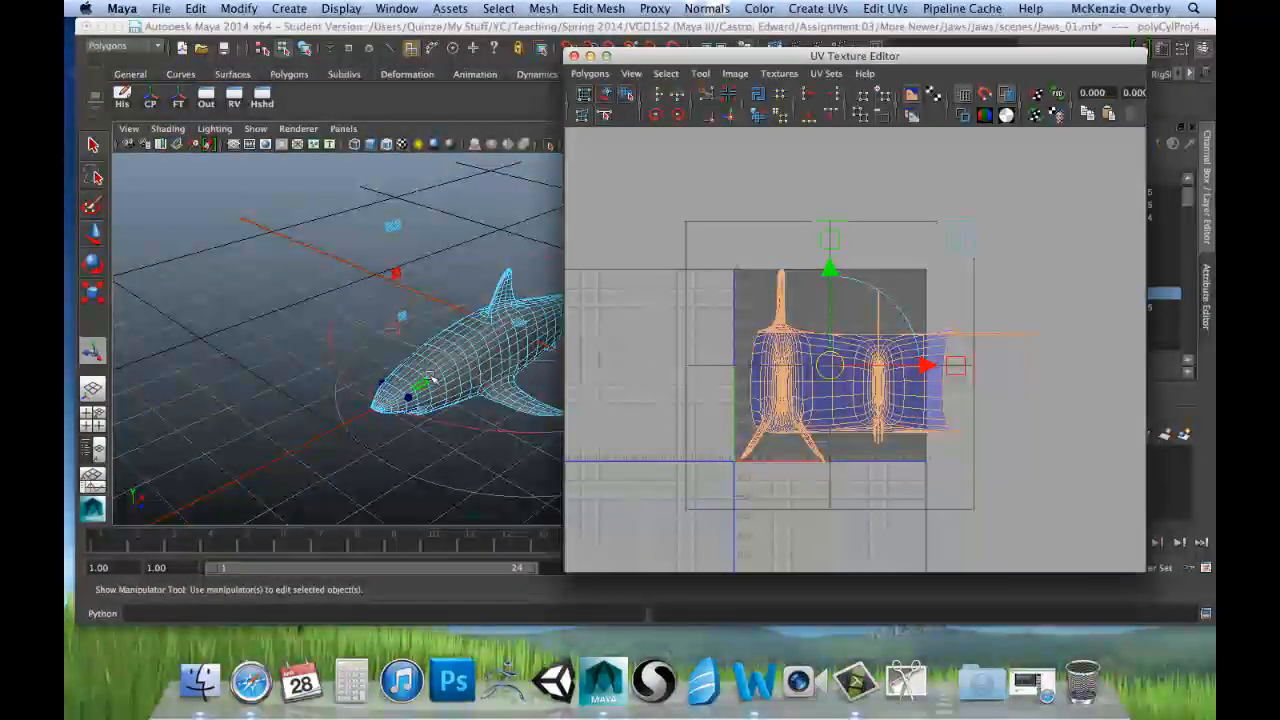
alt+drag(470, 405, 541, 414)
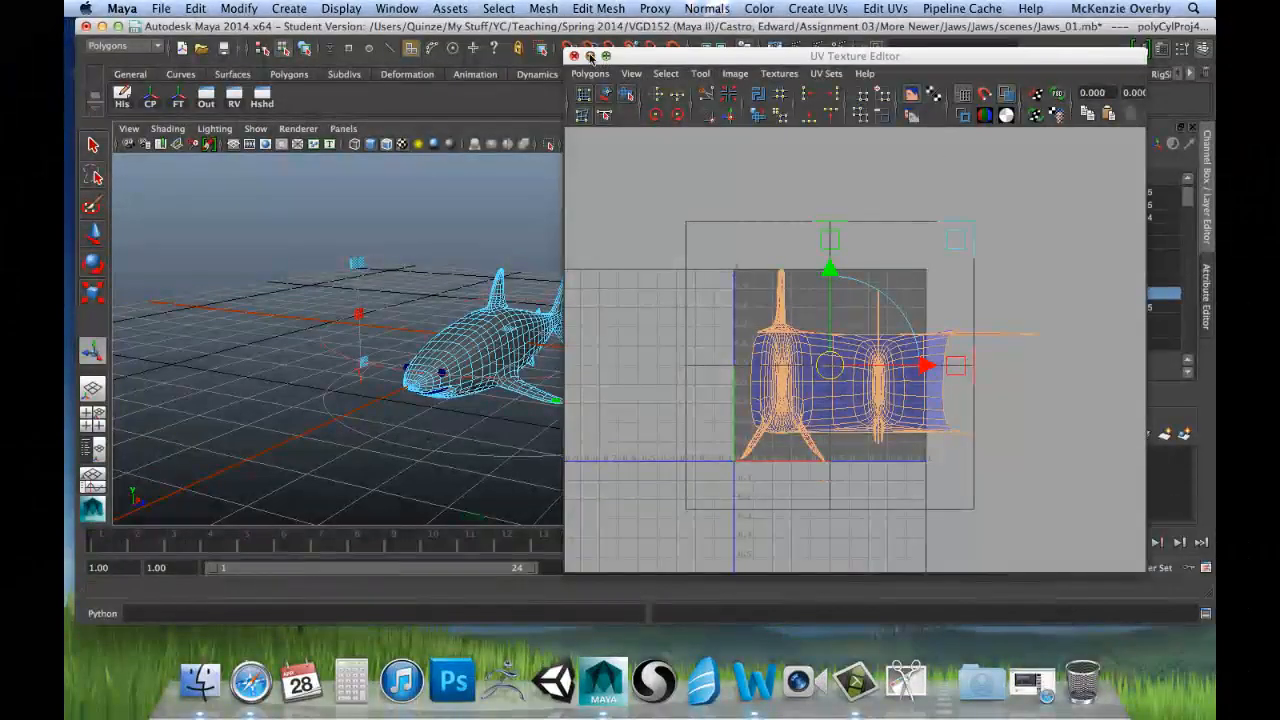
click(590, 56)
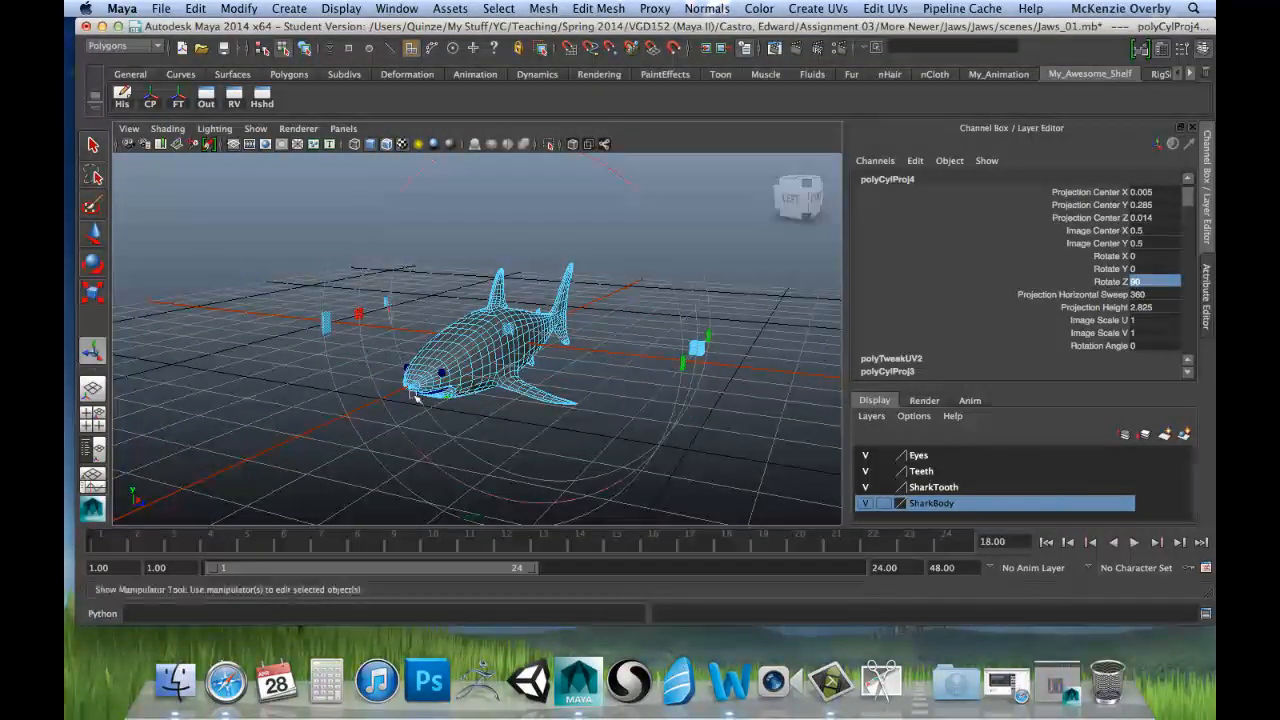
alt+drag(415, 397, 600, 372)
click(1070, 682)
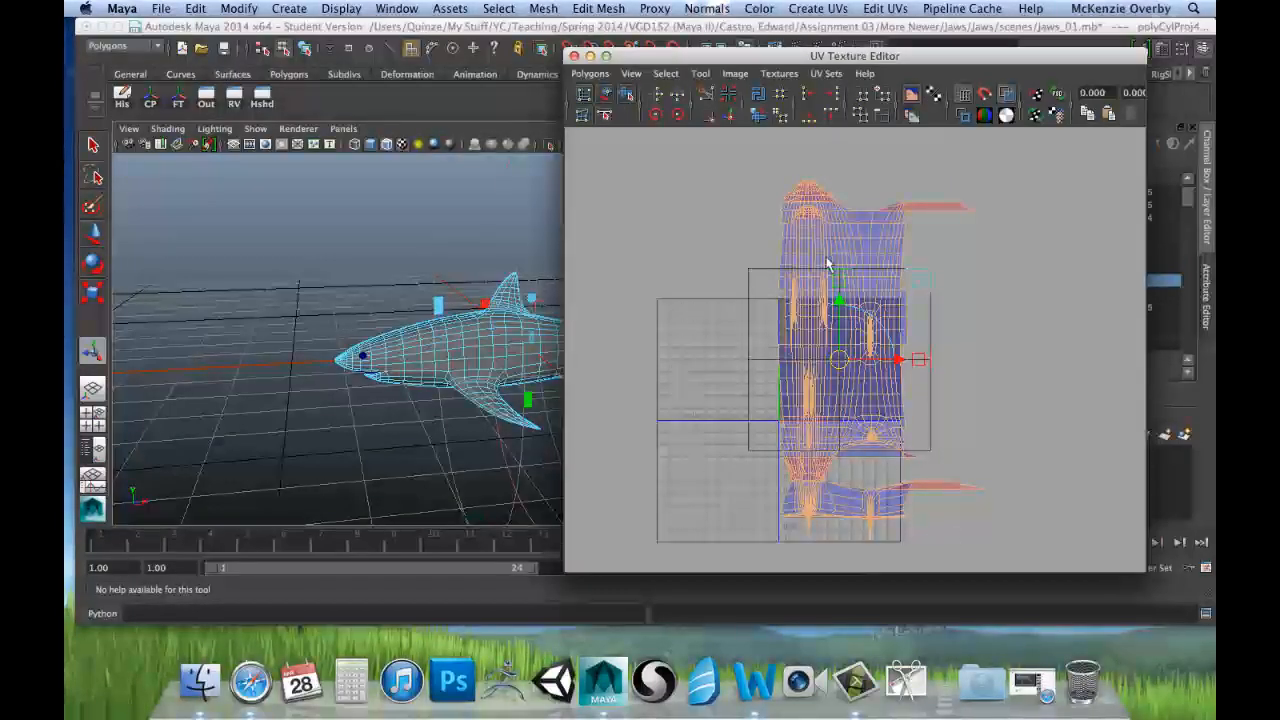
click(590, 55)
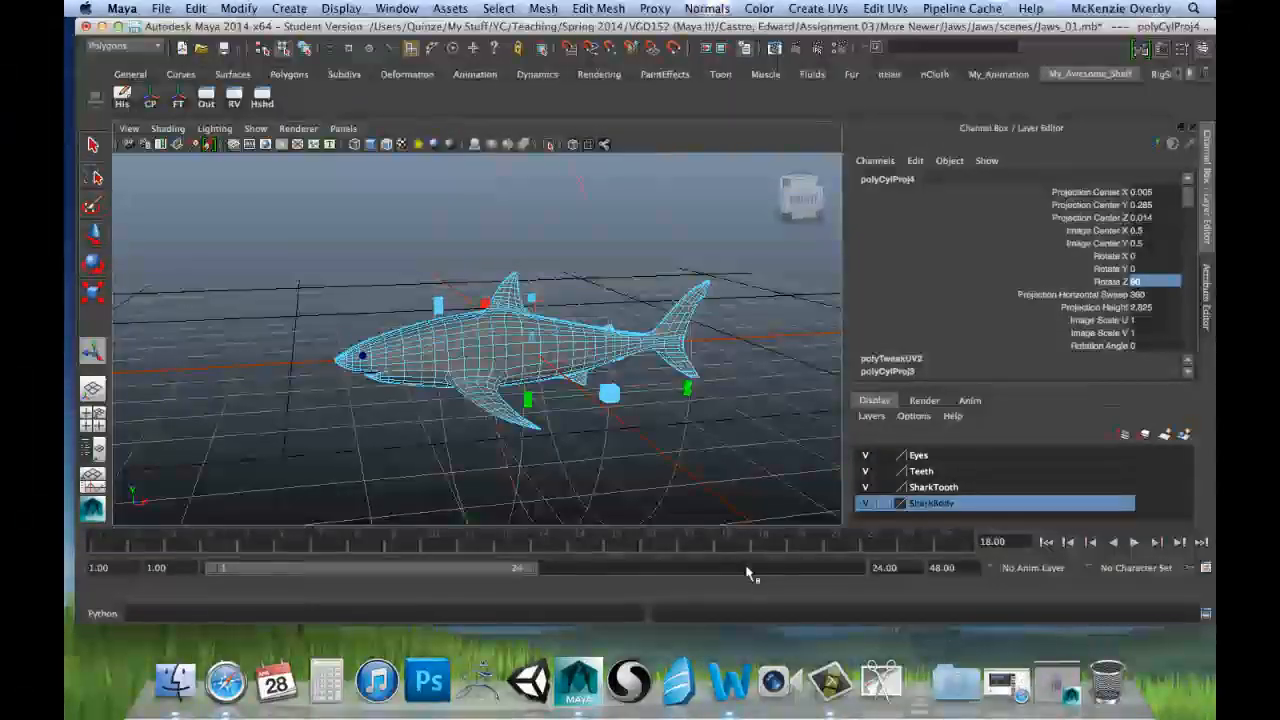
Scale the cylindrical projection down uniformly so it sits closer around the shark's body.
alt+drag(513, 418, 577, 410)
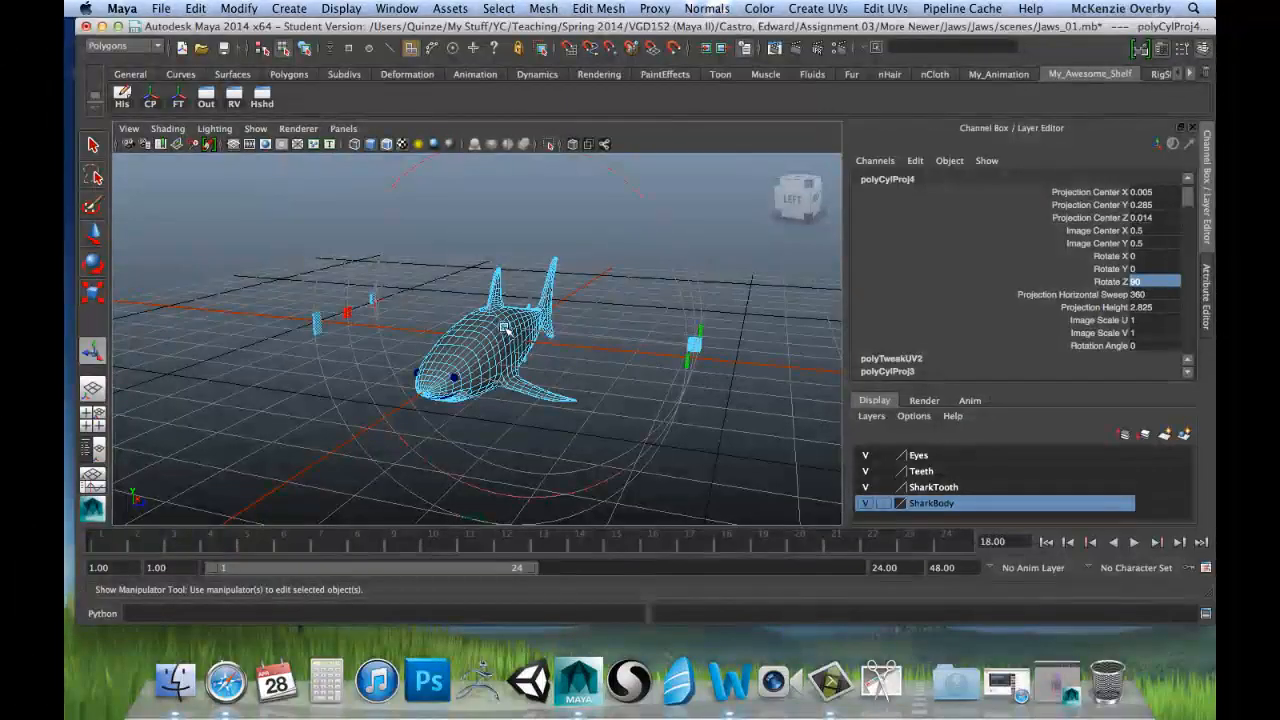
scroll(505, 333, up, 5)
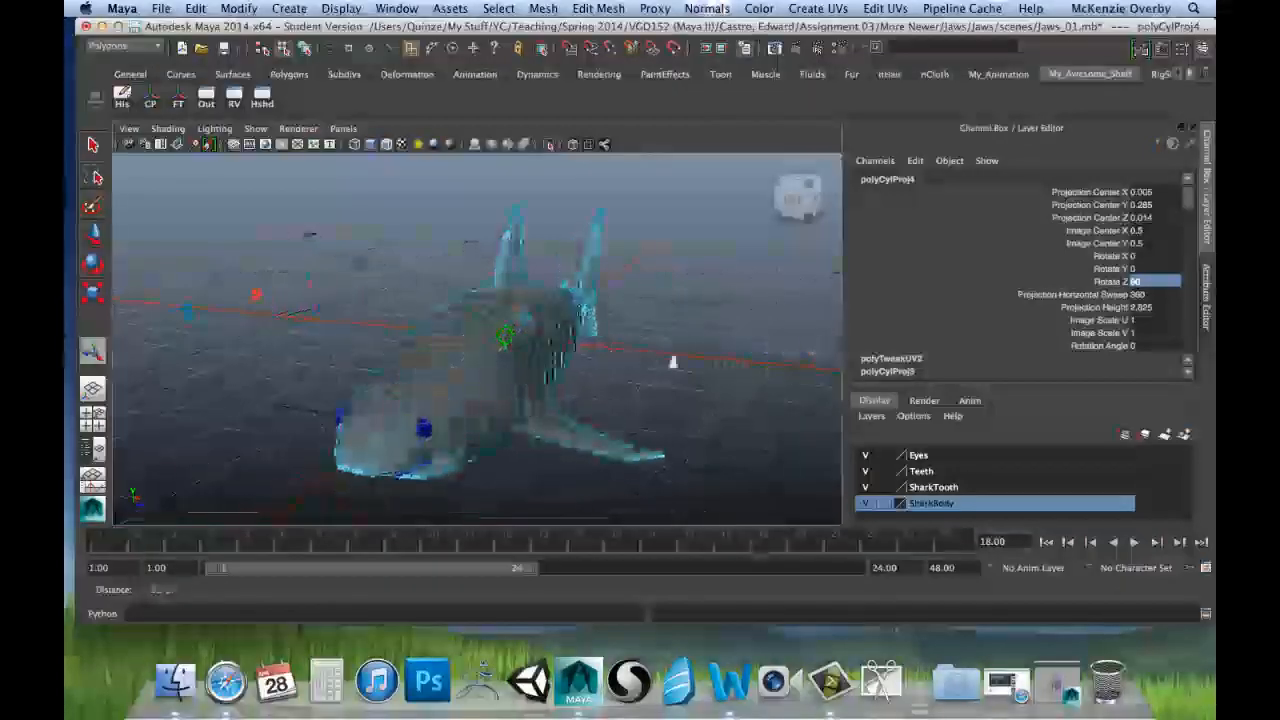
scroll(527, 318, down, 6)
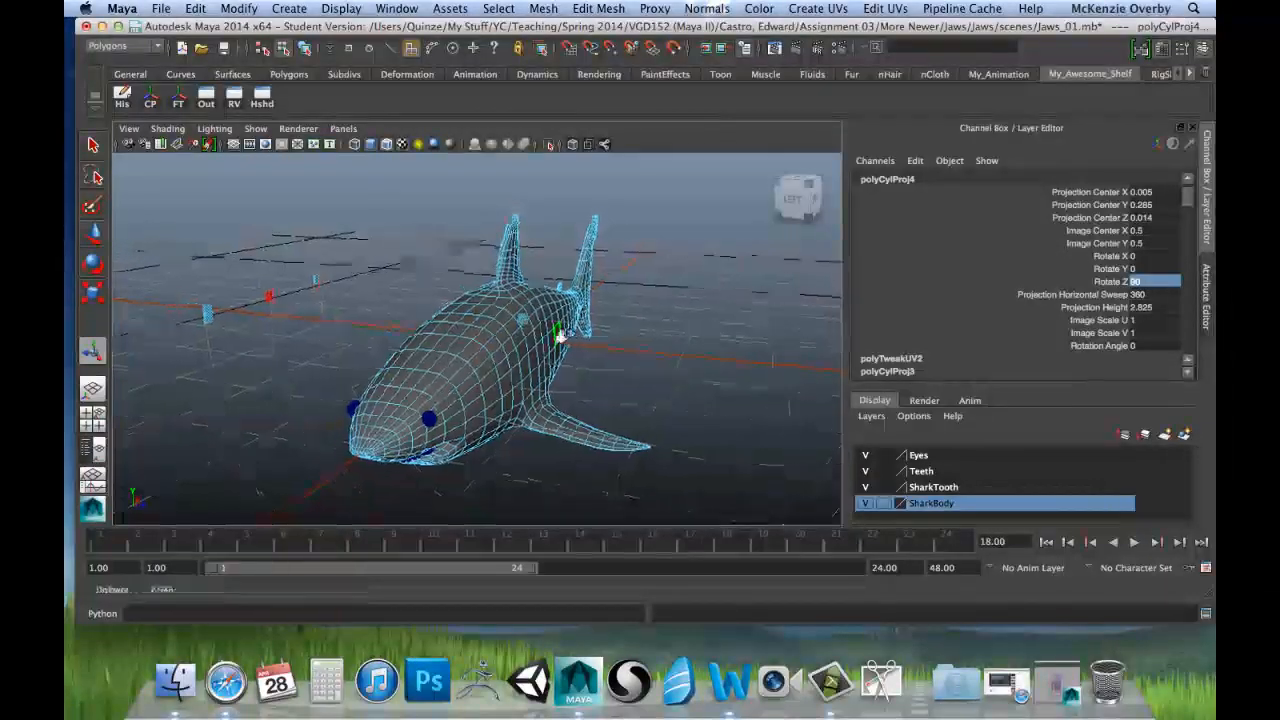
key(t)
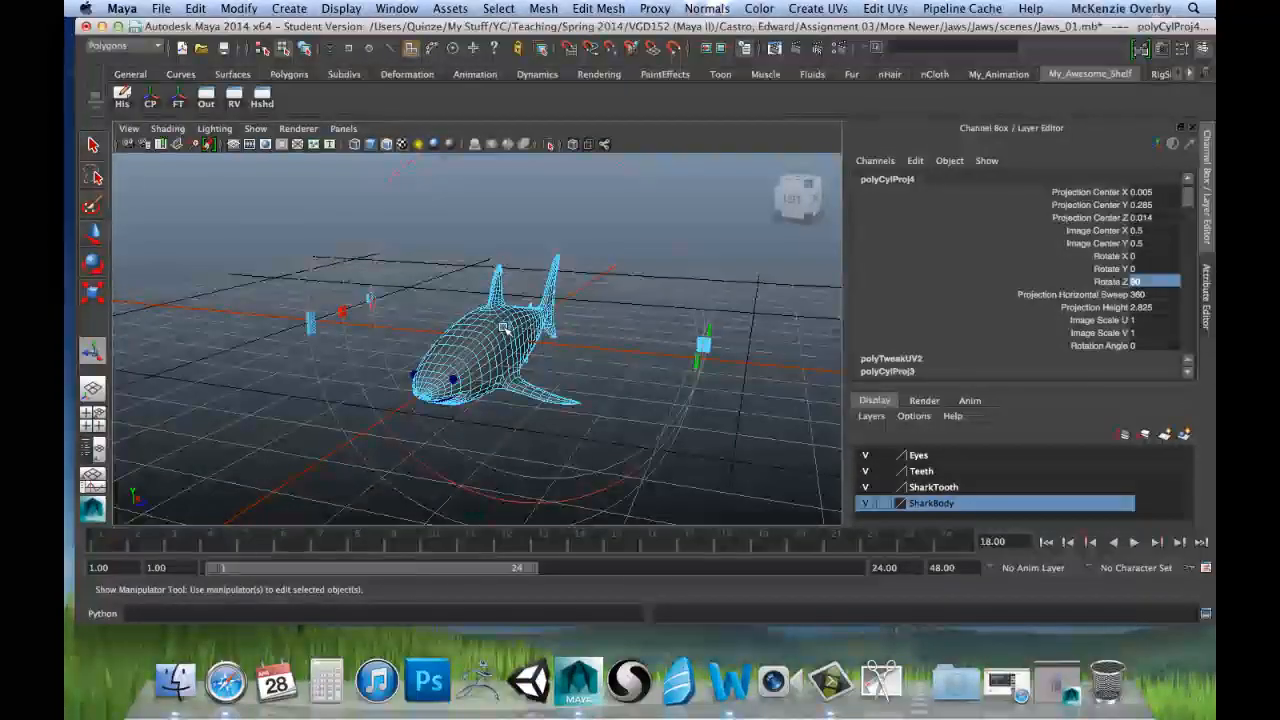
alt+drag(438, 337, 461, 359)
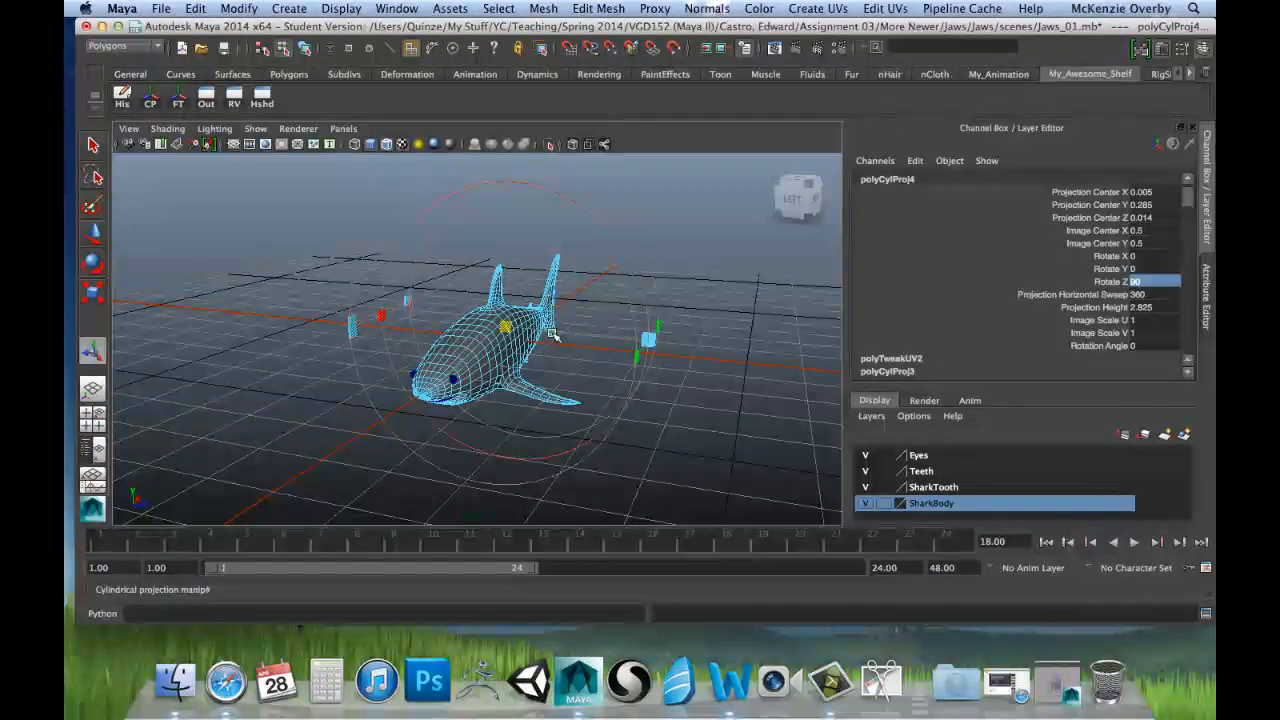
Show the four-view layout, then maximize the orthographic view looking at the shark end-on and frame it.
key(space)
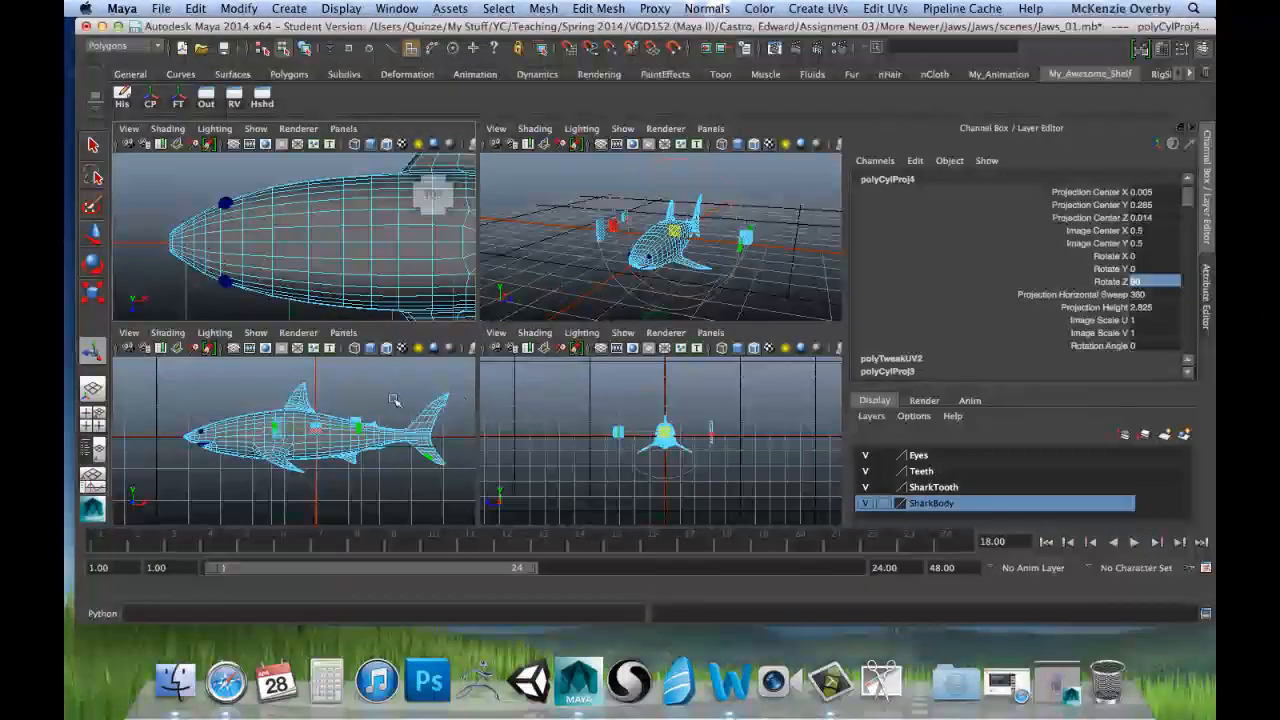
key(t)
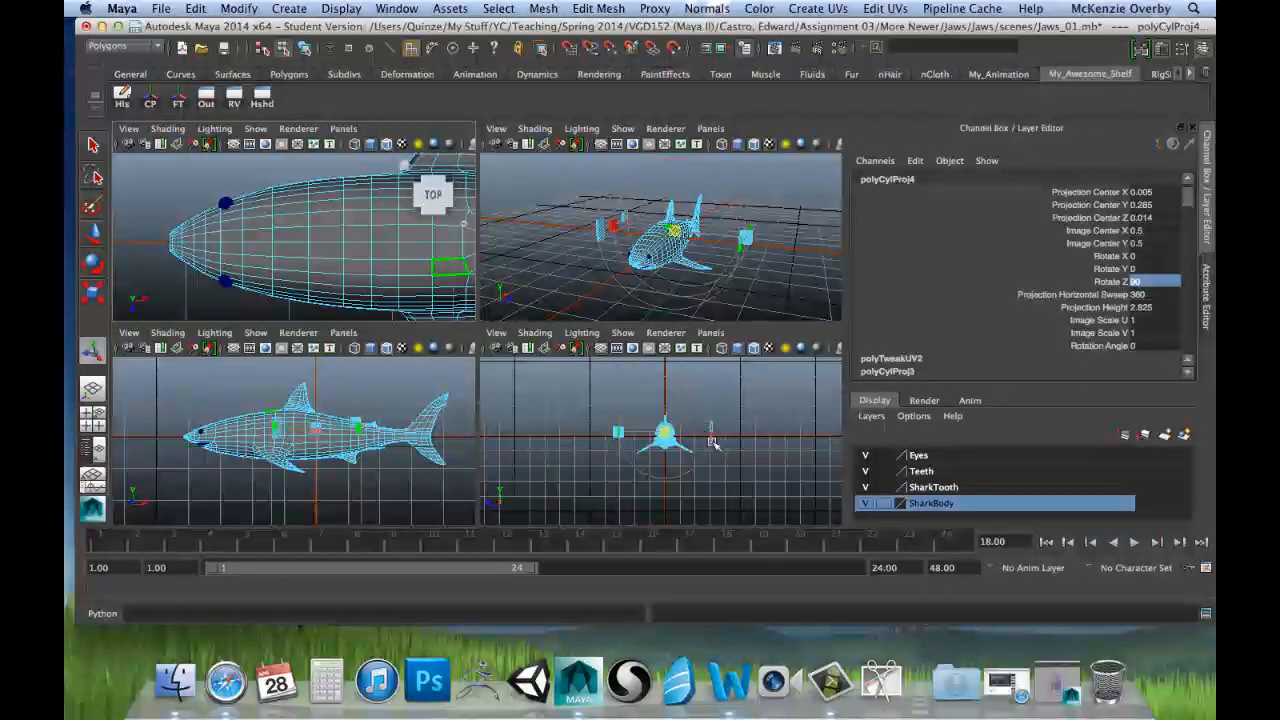
key(space)
key(f)
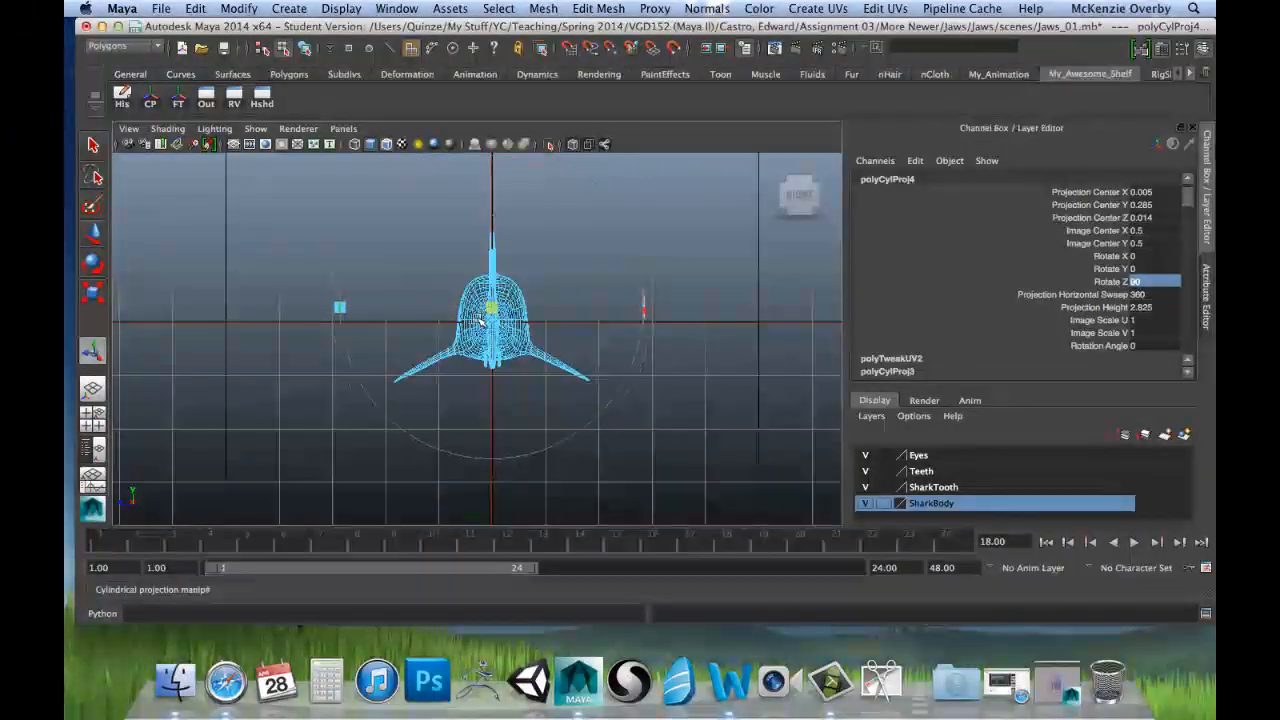
Resize the cylindrical projection's ring around the shark in the end-on view, bringing it closer to the pectoral fin tips.
key(minus)
key(minus)
key(minus)
key(equal)
key(minus)
key(equal)
key(equal)
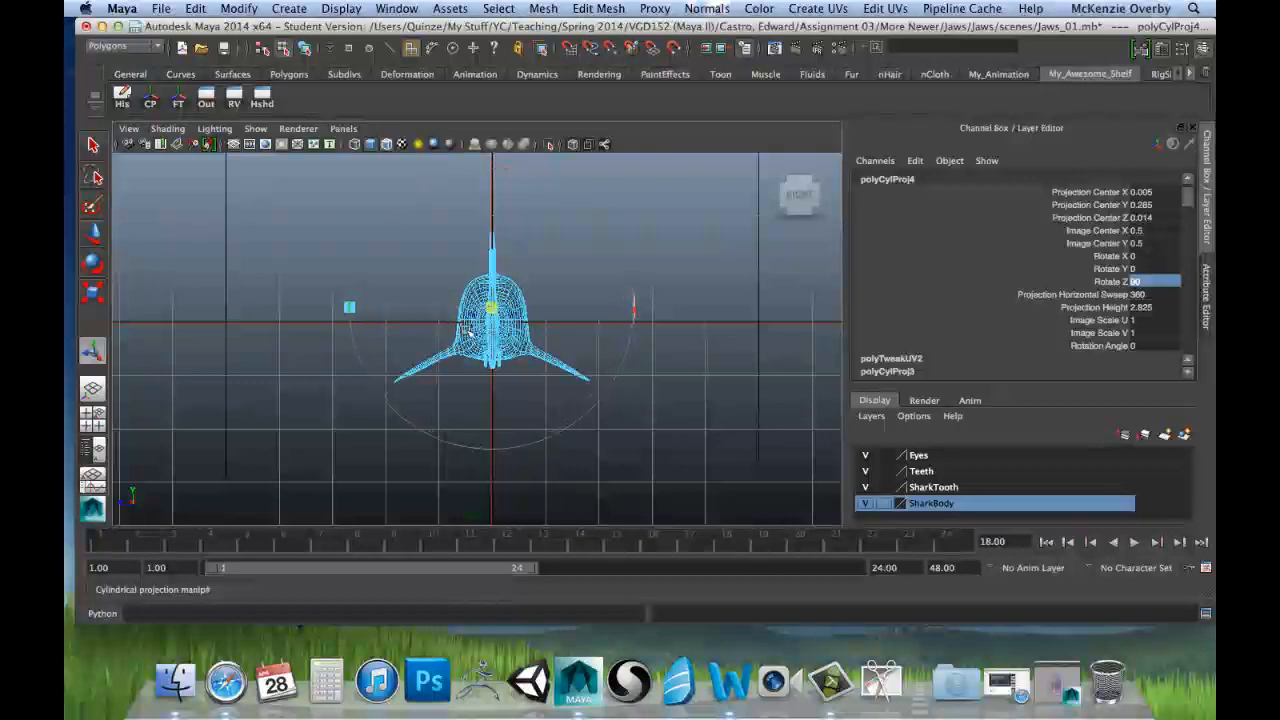
key(equal)
key(minus)
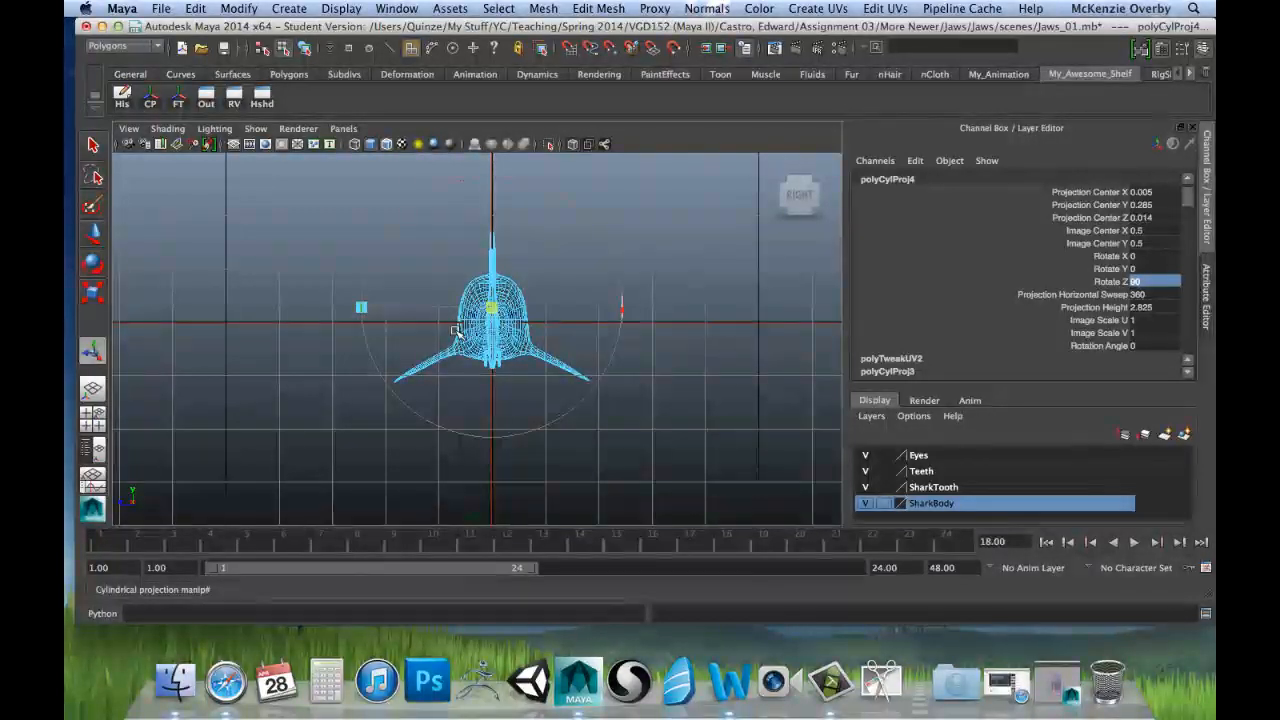
key(minus)
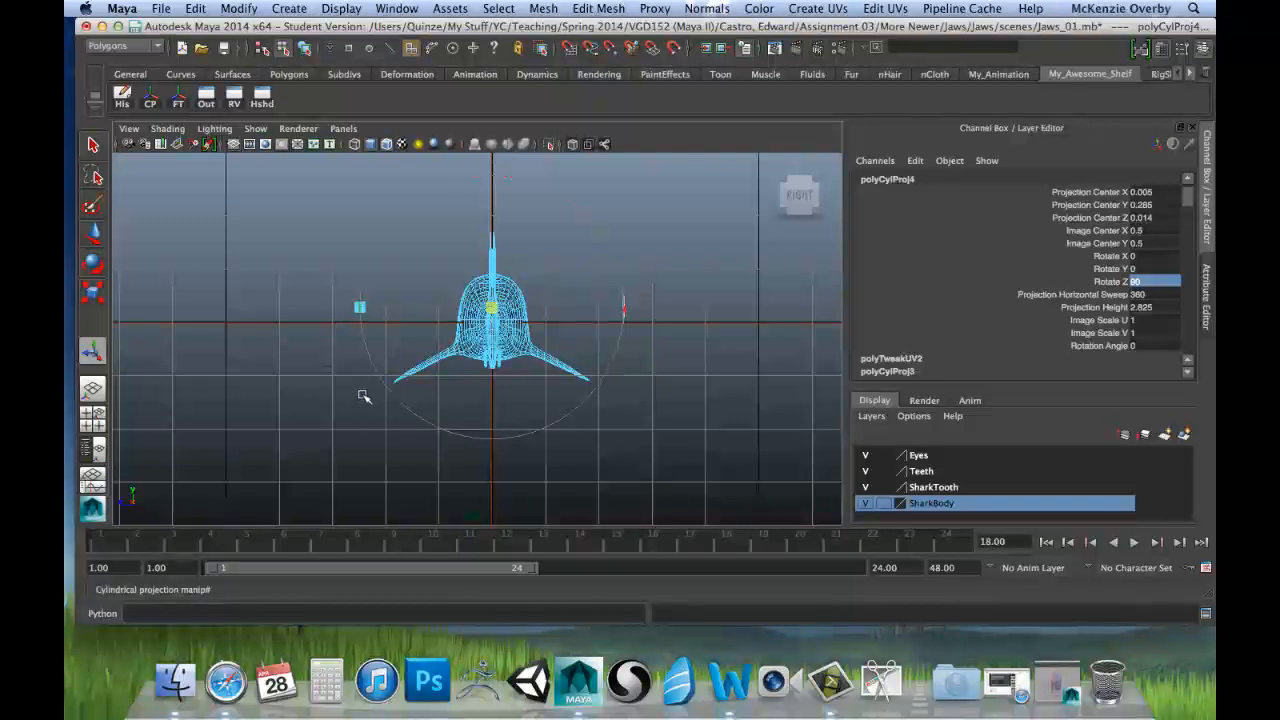
Readjust the projection's uniform scale in the end-on view until its ring just clears both pectoral fin tips.
alt+right_drag(362, 395, 629, 322)
alt+middle_drag(610, 265, 626, 292)
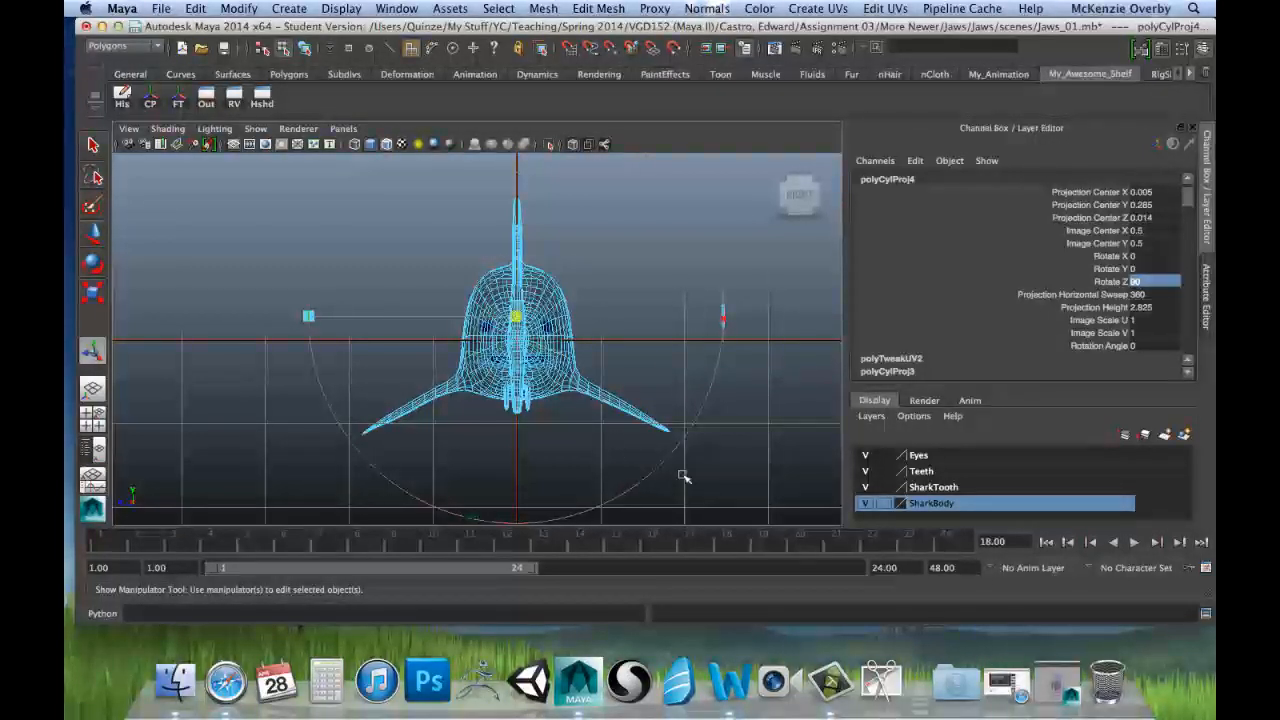
drag(517, 387, 456, 356)
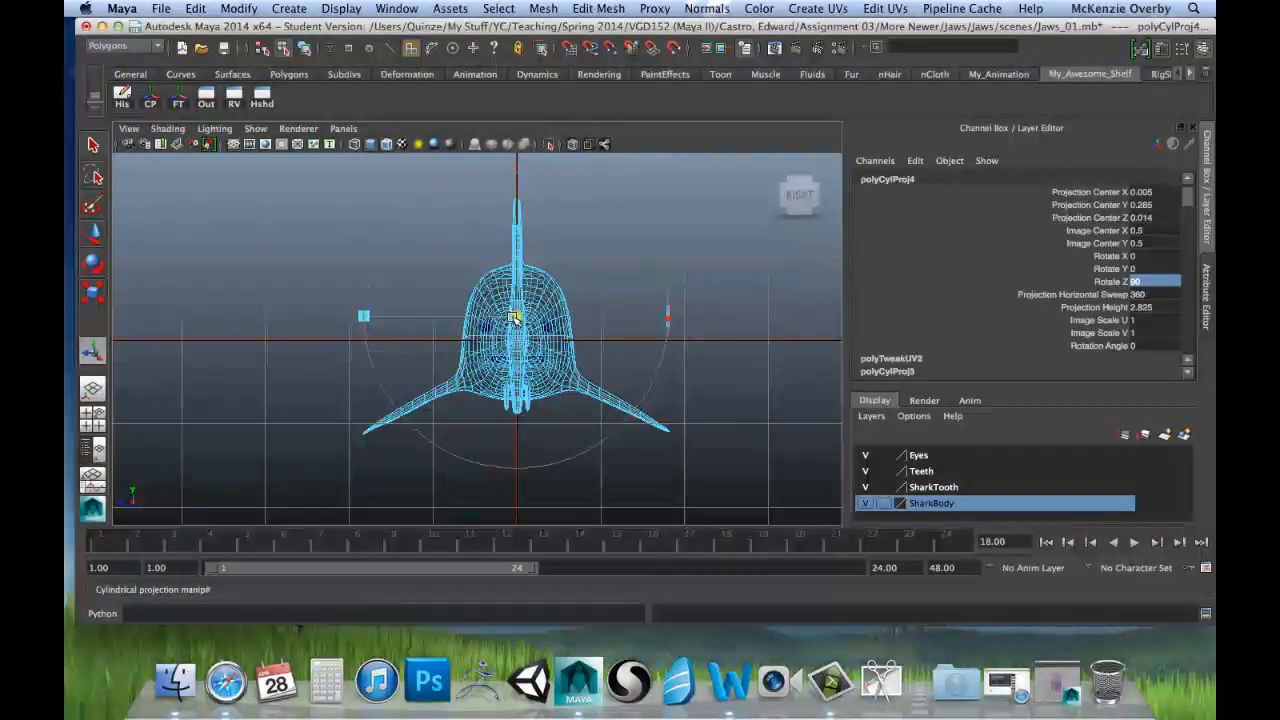
key(super+z)
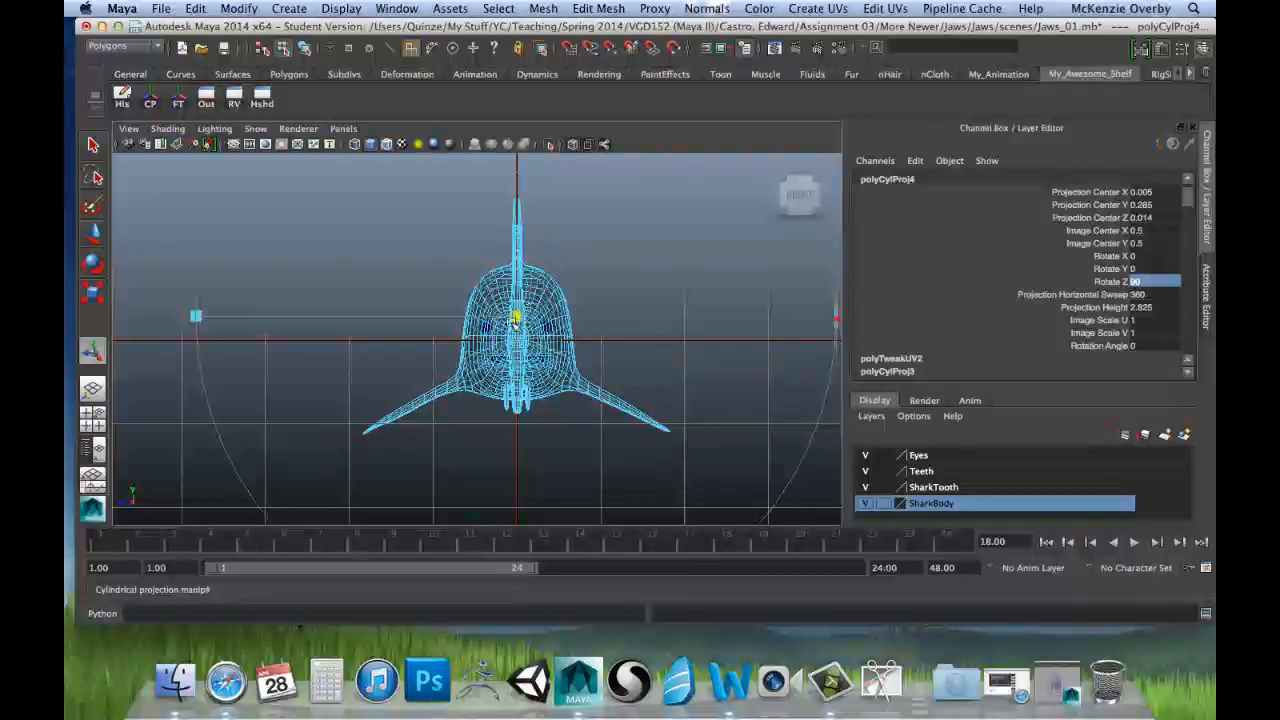
drag(510, 340, 394, 371)
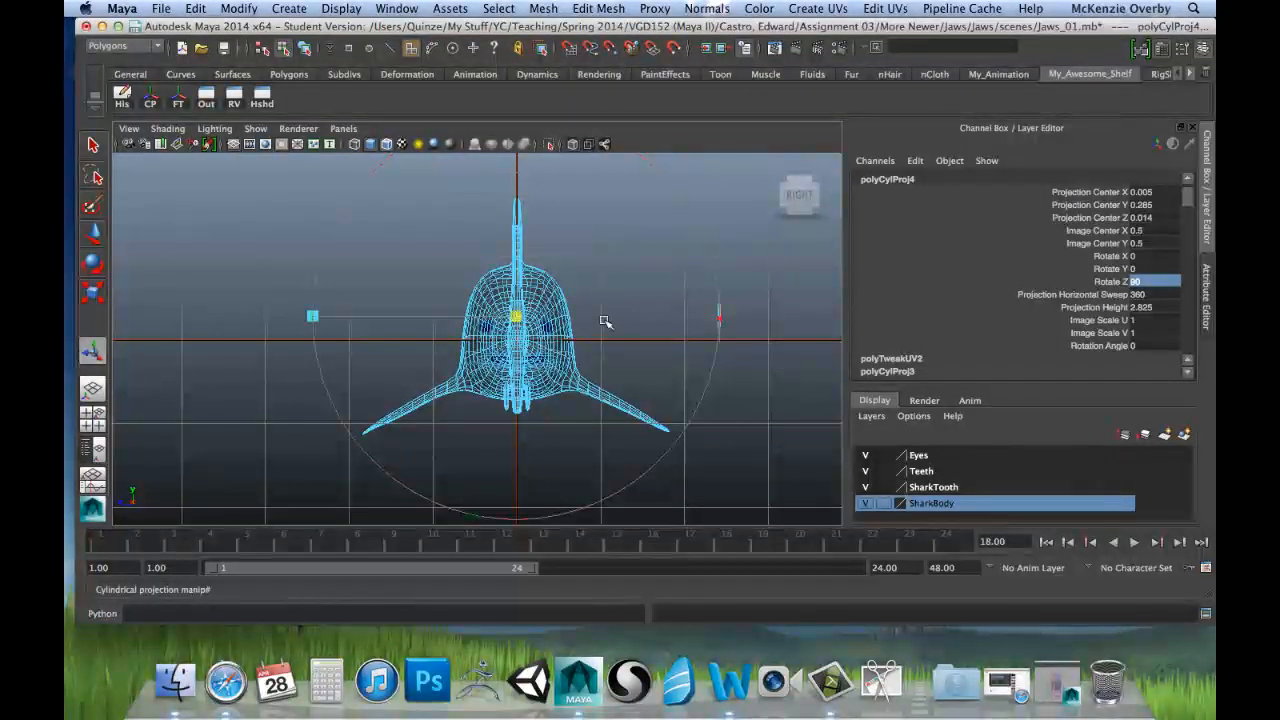
Return to the four-view layout and check how the rescaled projection lays out the UVs in the UV Texture Editor.
key(space)
click(1050, 698)
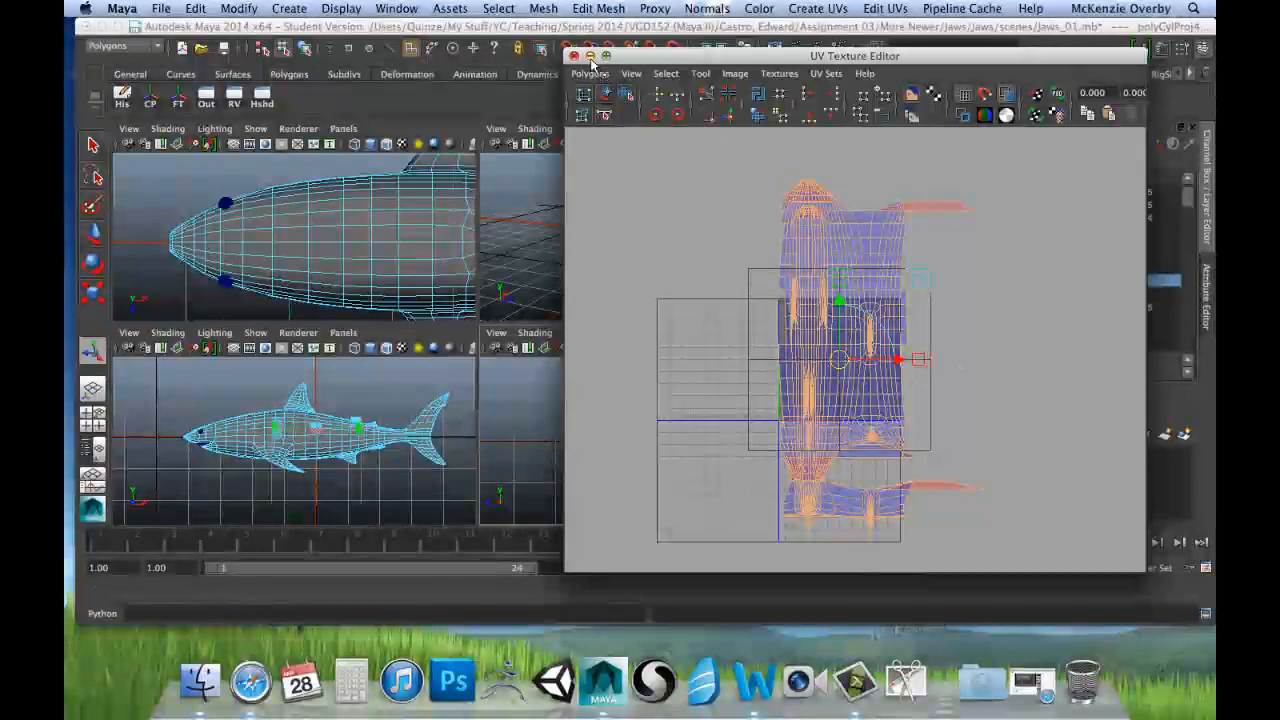
click(590, 56)
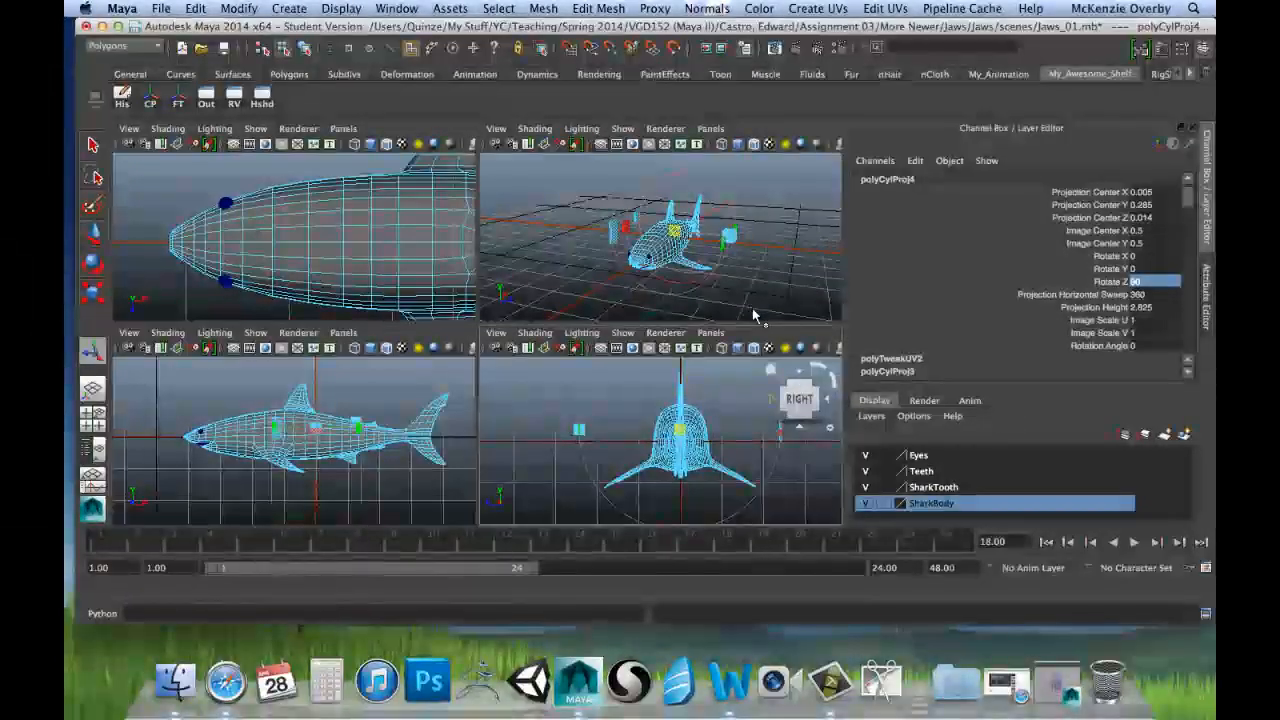
click(1057, 682)
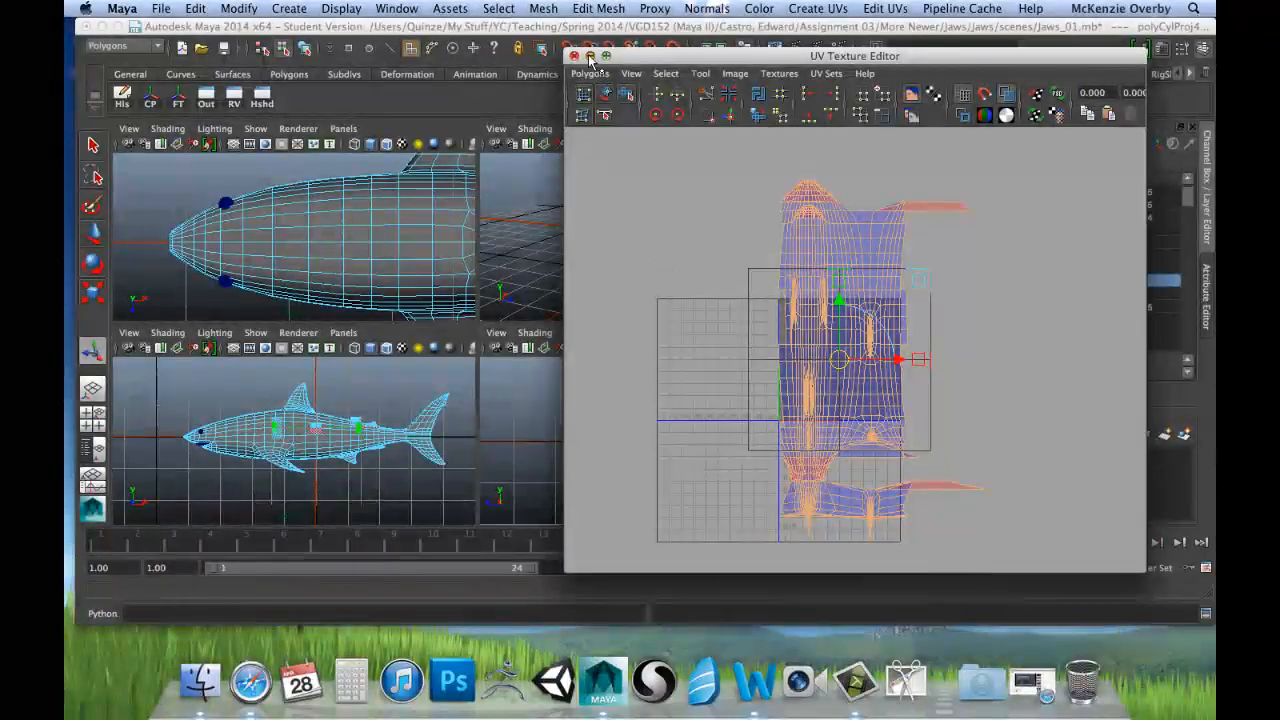
click(590, 56)
Stretch the cylindrical projection's height along the shark's body in the perspective view, to about 6.735.
key(space)
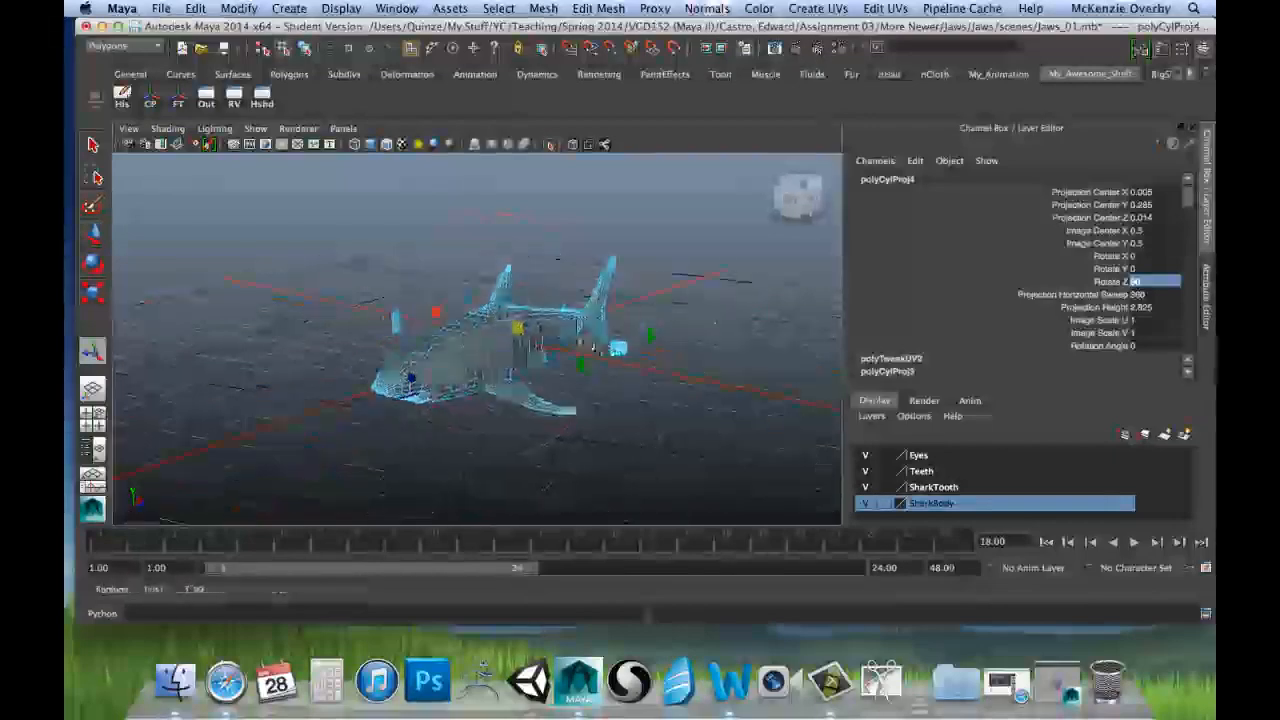
alt+drag(594, 348, 486, 338)
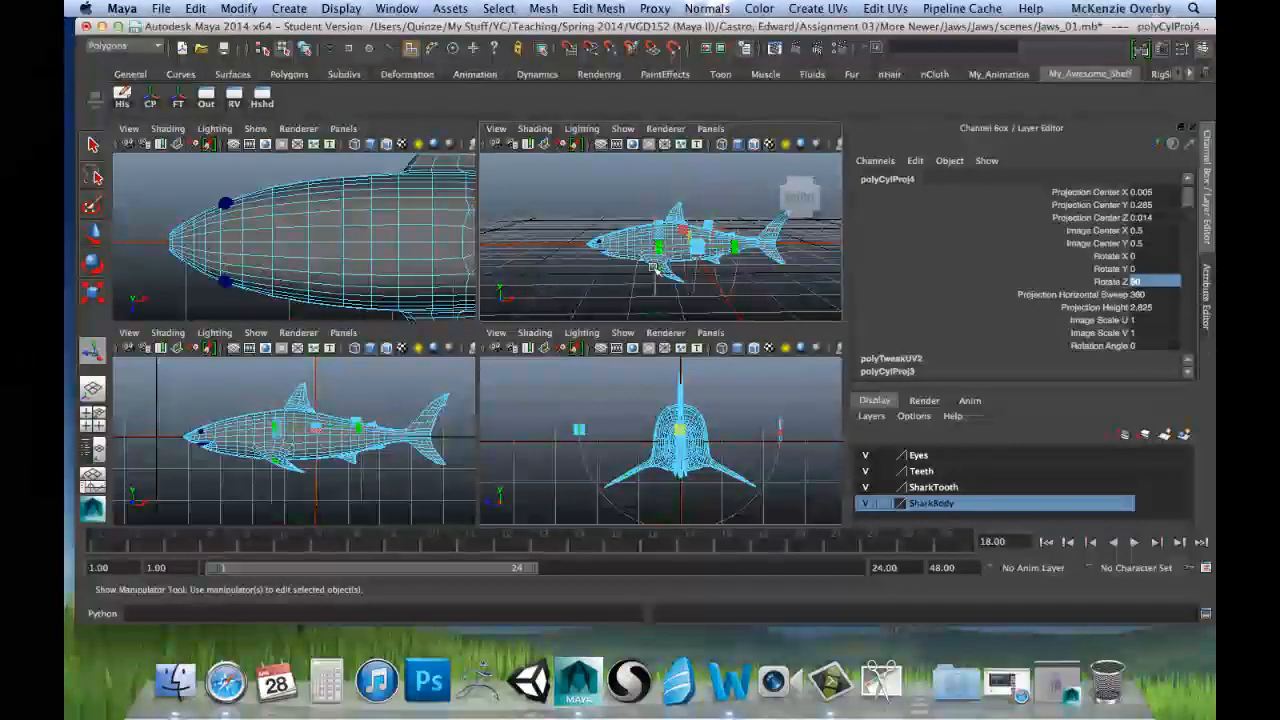
key(space)
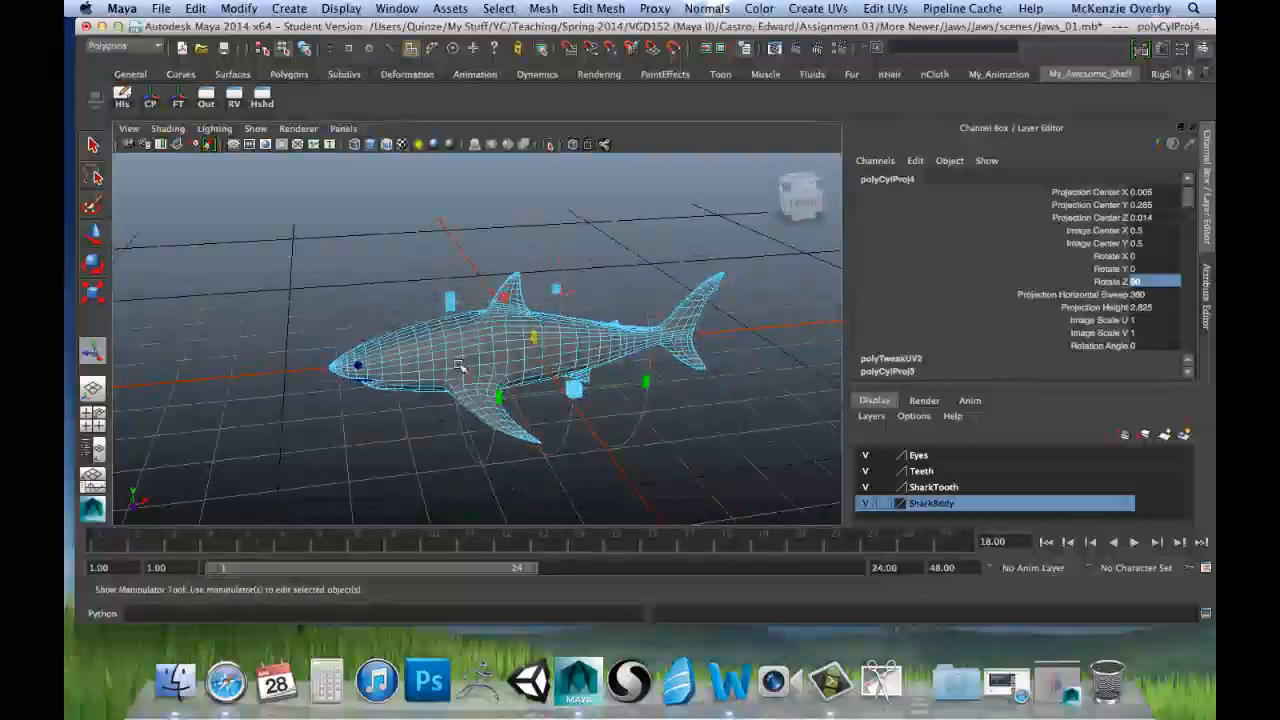
alt+drag(459, 366, 541, 422)
click(537, 401)
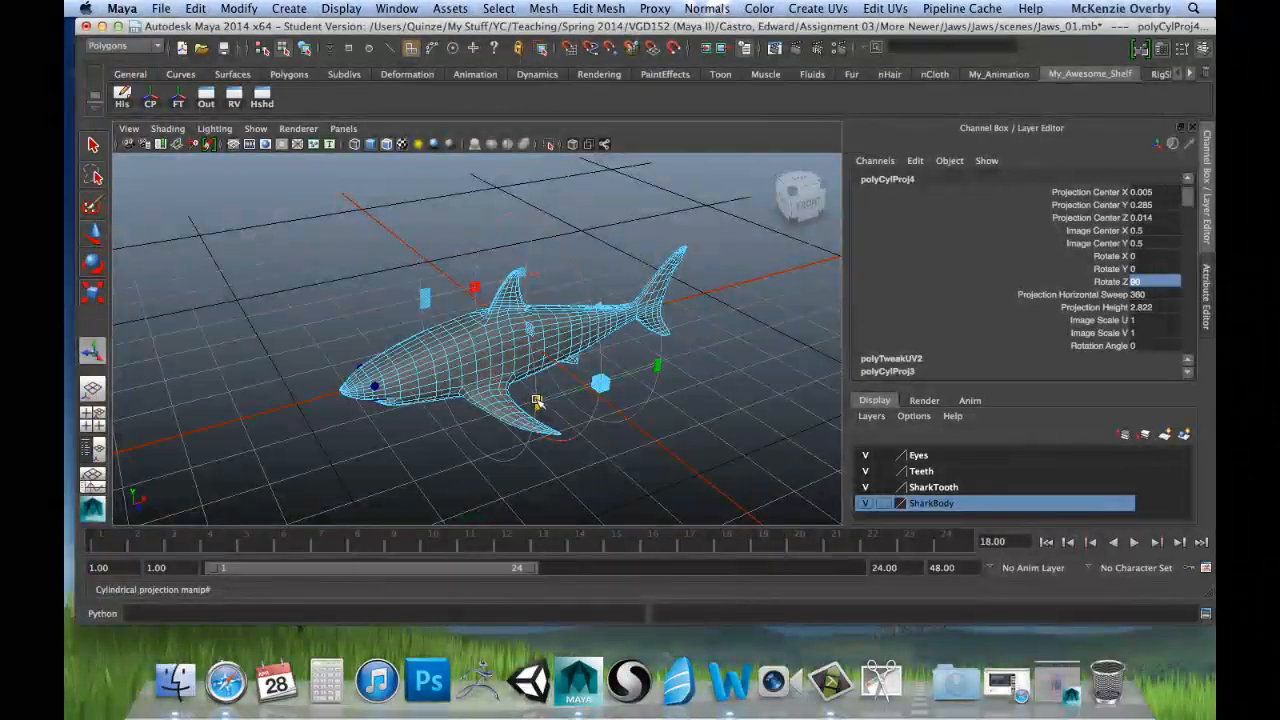
drag(445, 416, 380, 445)
Check the projection's extent in the side view and fine-tune its height to about 6.684, spanning nose to tail.
key(space)
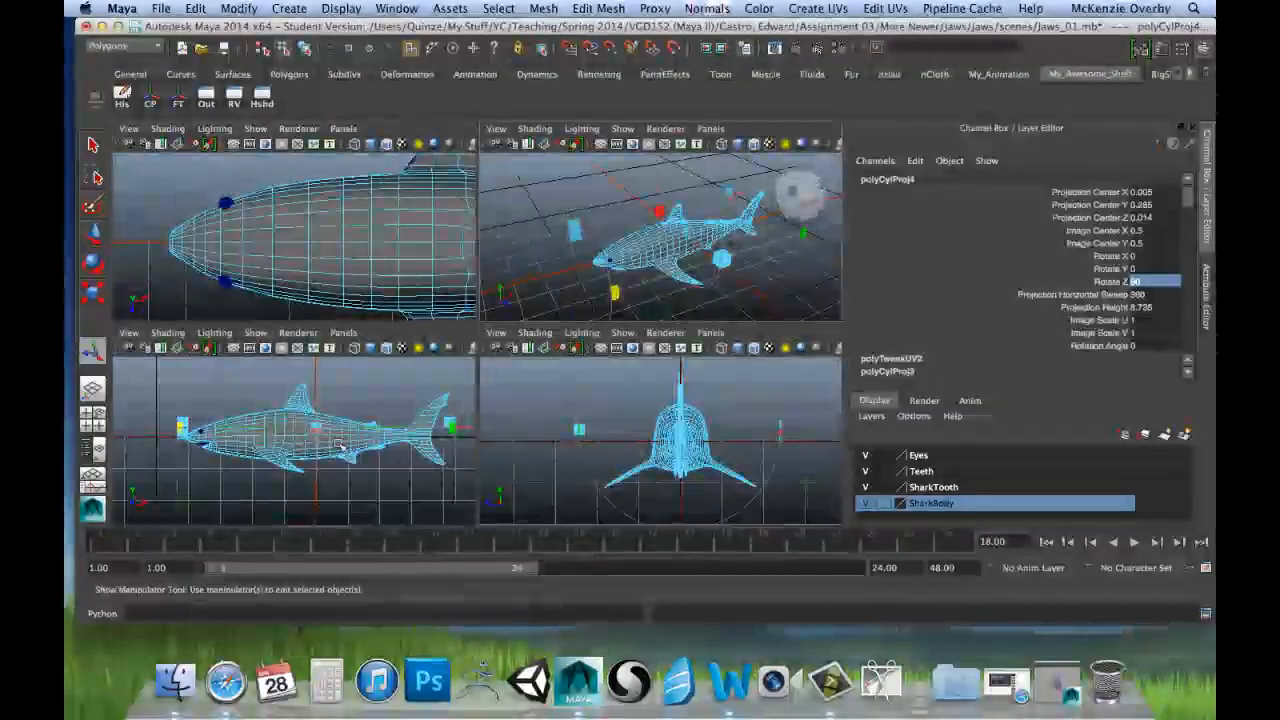
key(space)
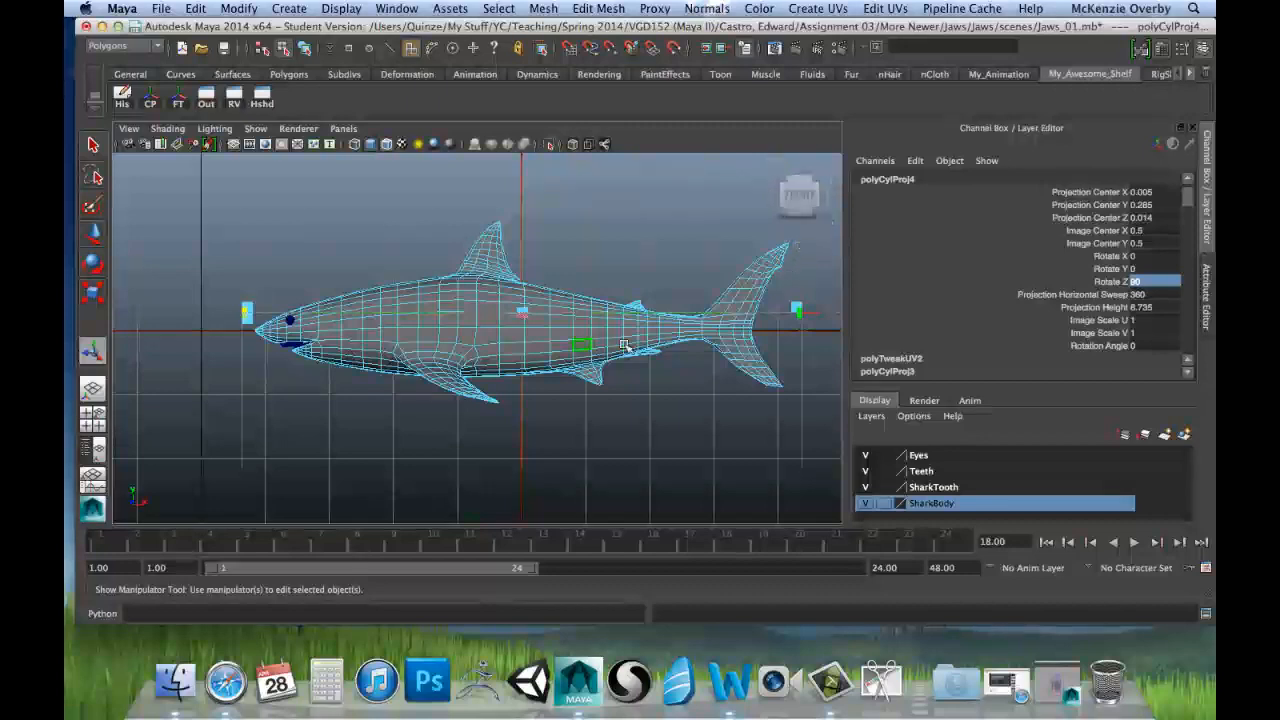
key(space)
click(619, 292)
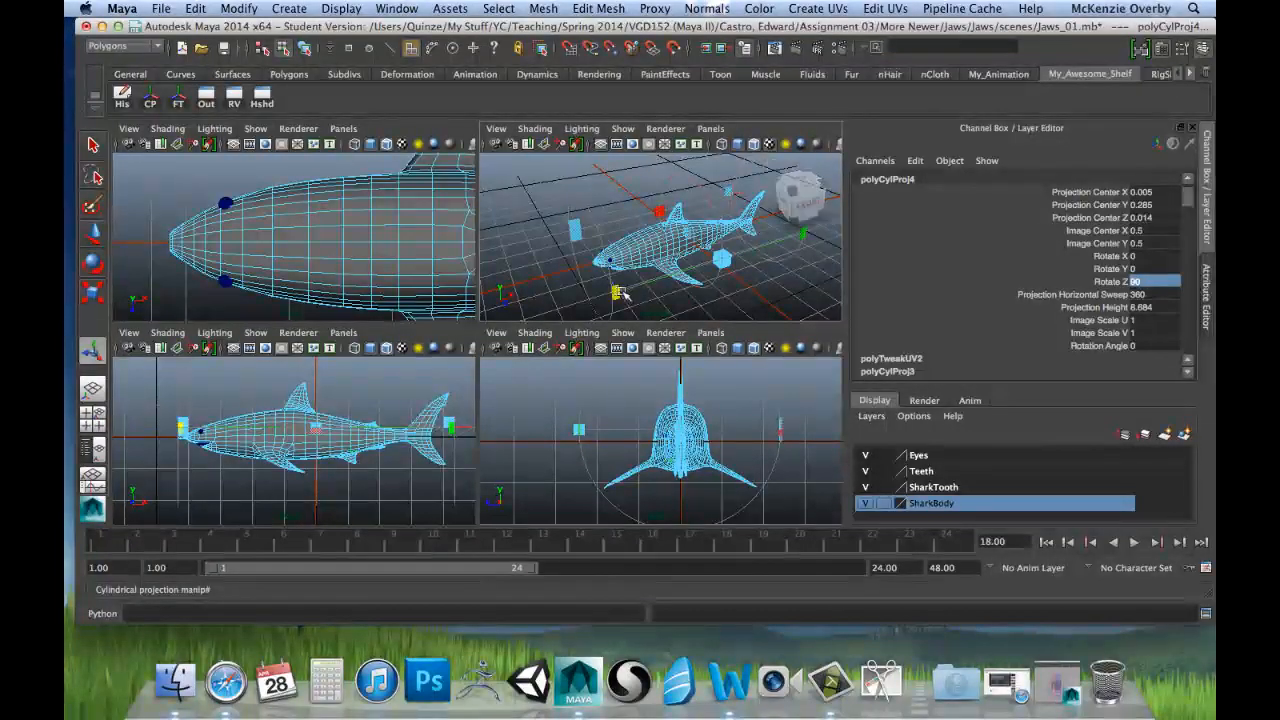
Show the UV Texture Editor and examine the shark's stretched UV layout up close.
click(1038, 680)
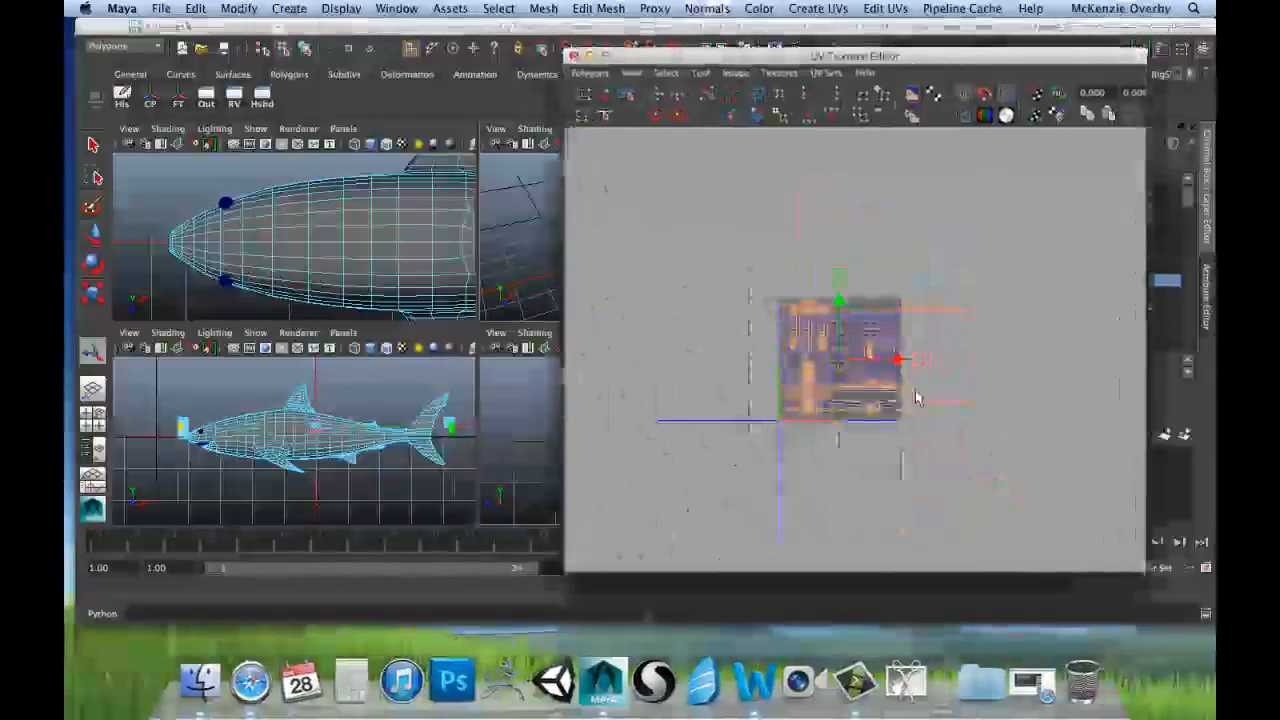
scroll(872, 343, up, 2)
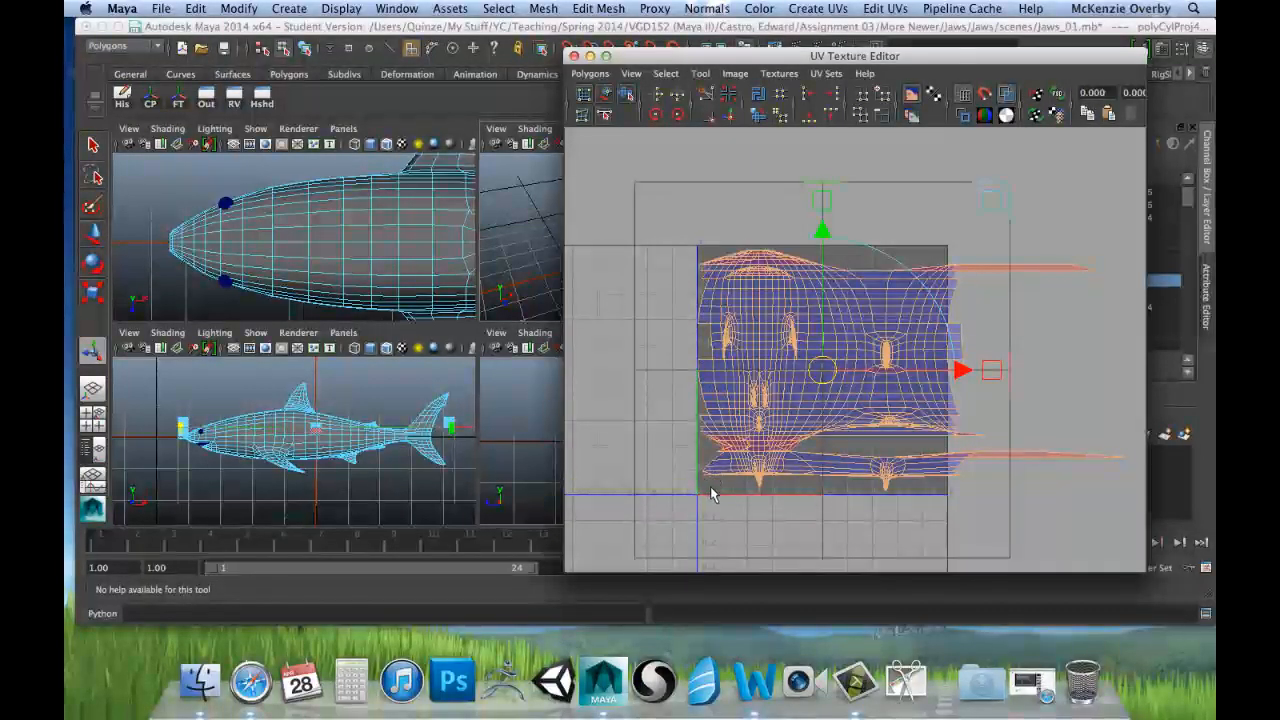
scroll(763, 412, up, 1)
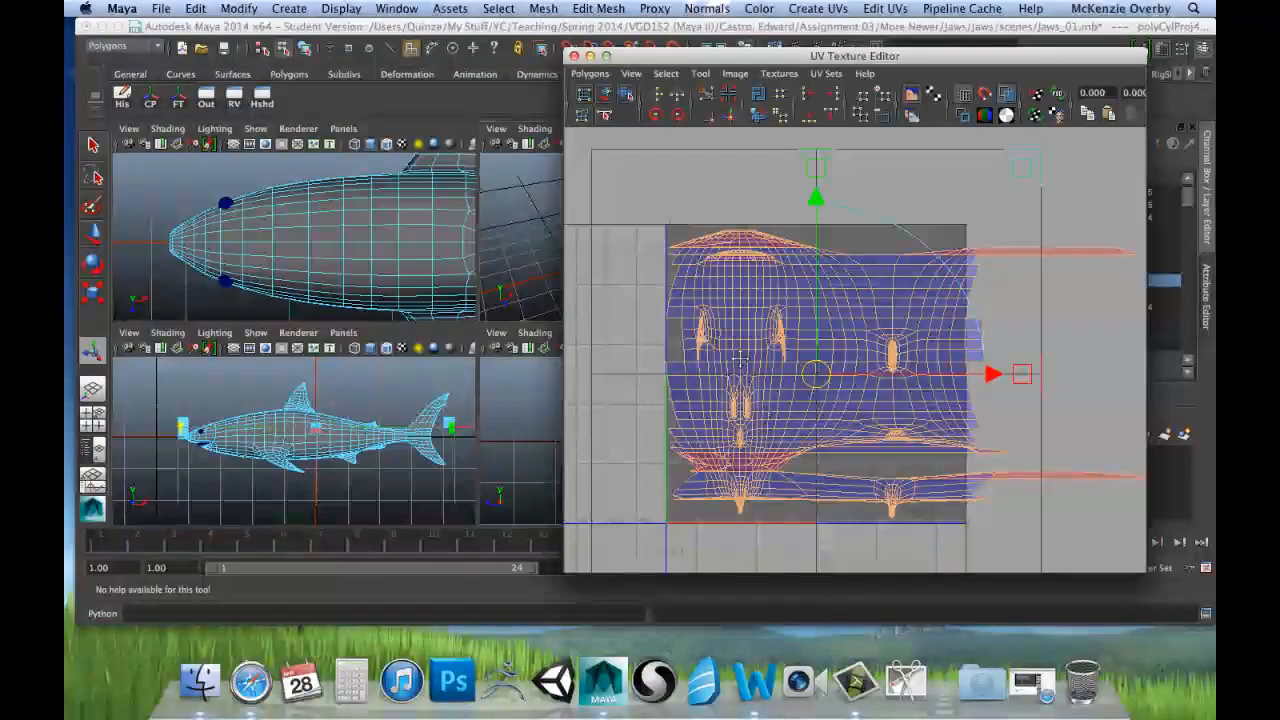
scroll(763, 412, up, 2)
alt+middle_drag(824, 395, 883, 376)
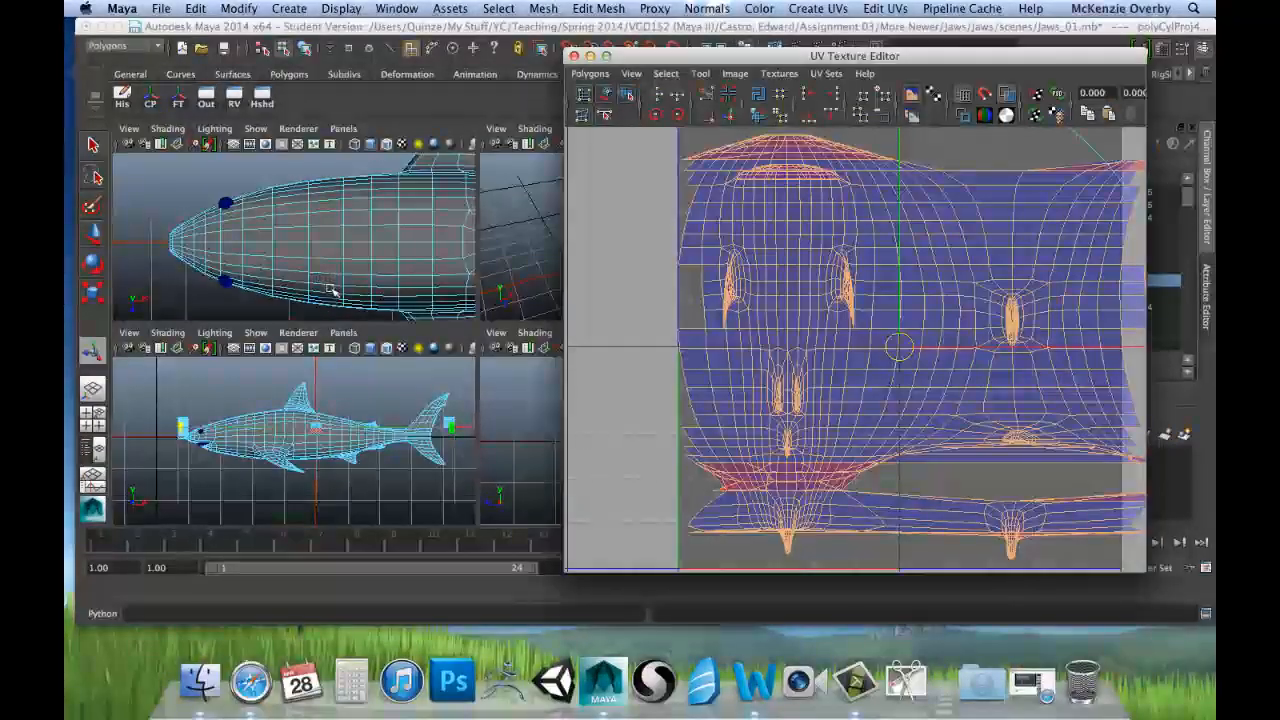
Compare the shark's underside, tail and front in the perspective view with the UV layout, including the parts extending beyond the texture square.
click(524, 240)
key(space)
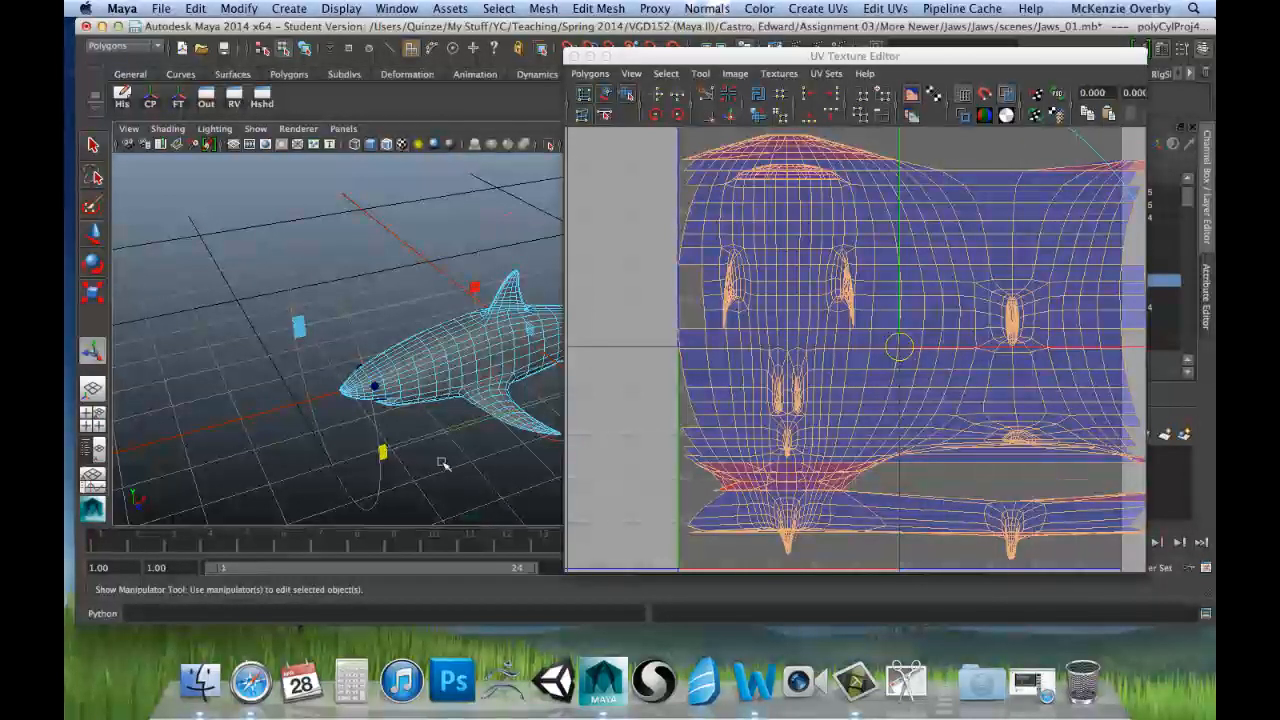
alt+drag(443, 463, 525, 262)
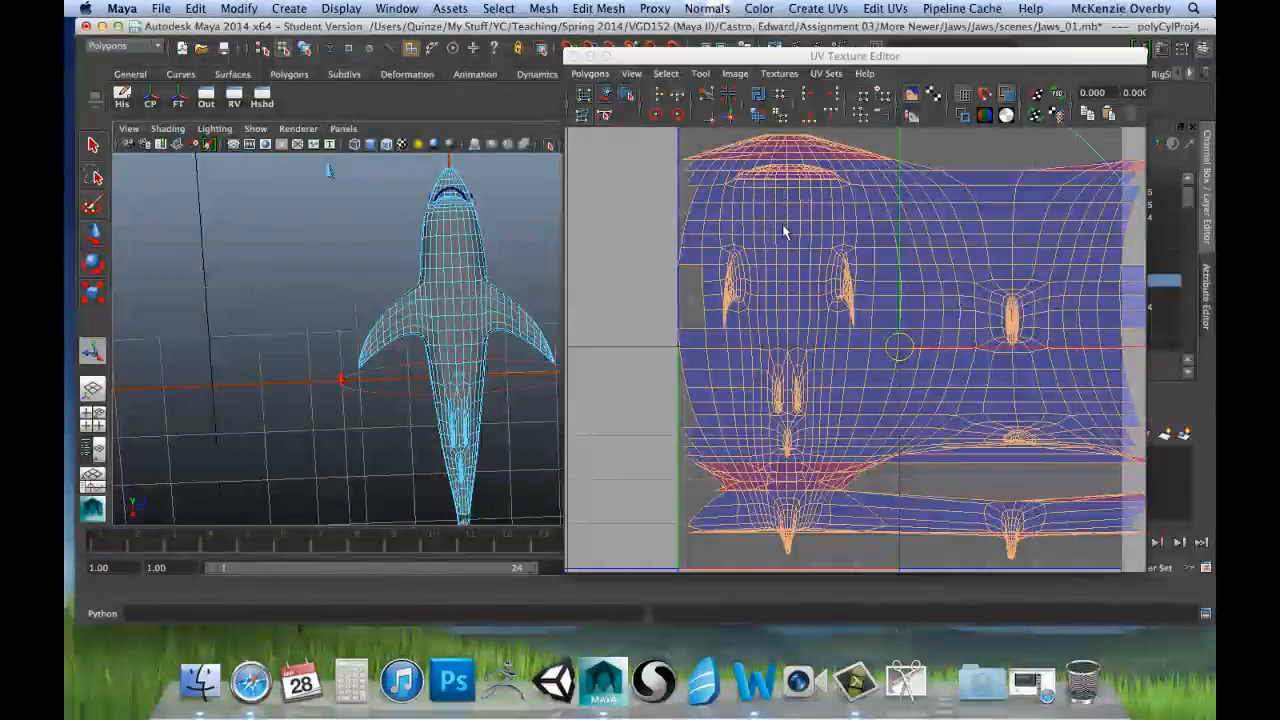
alt+drag(491, 374, 488, 276)
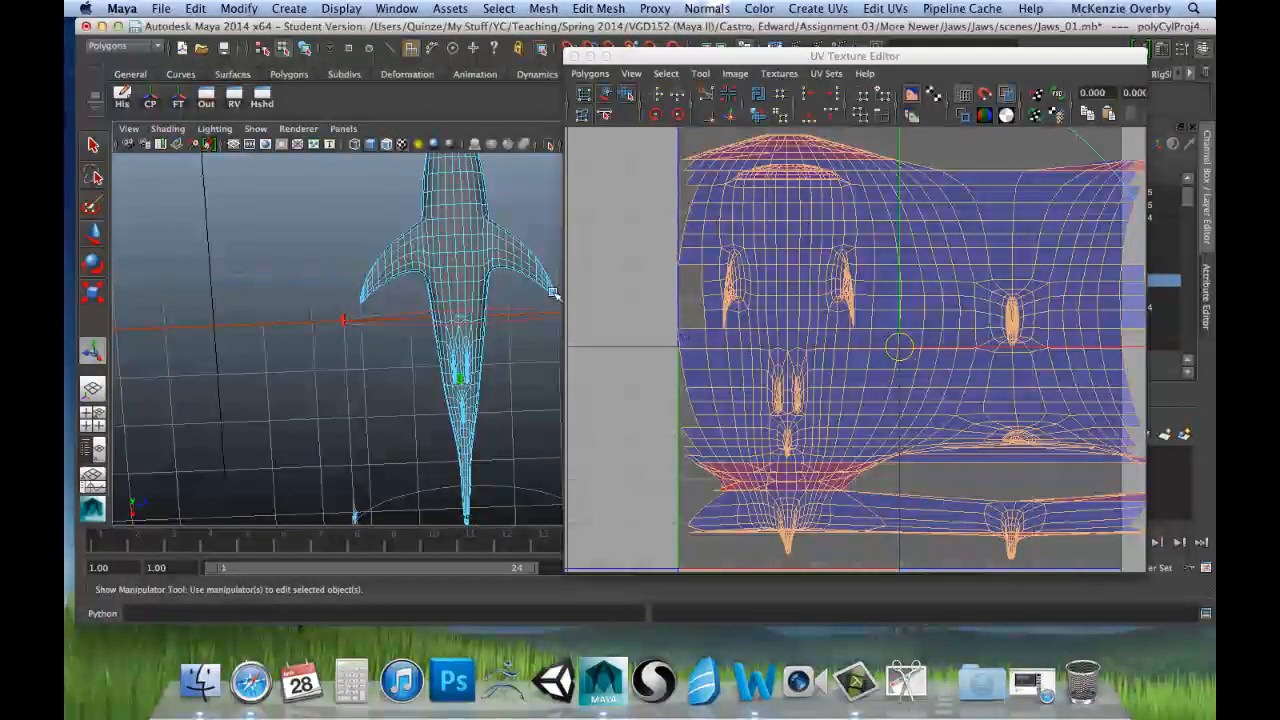
alt+drag(553, 293, 497, 387)
alt+drag(534, 471, 531, 460)
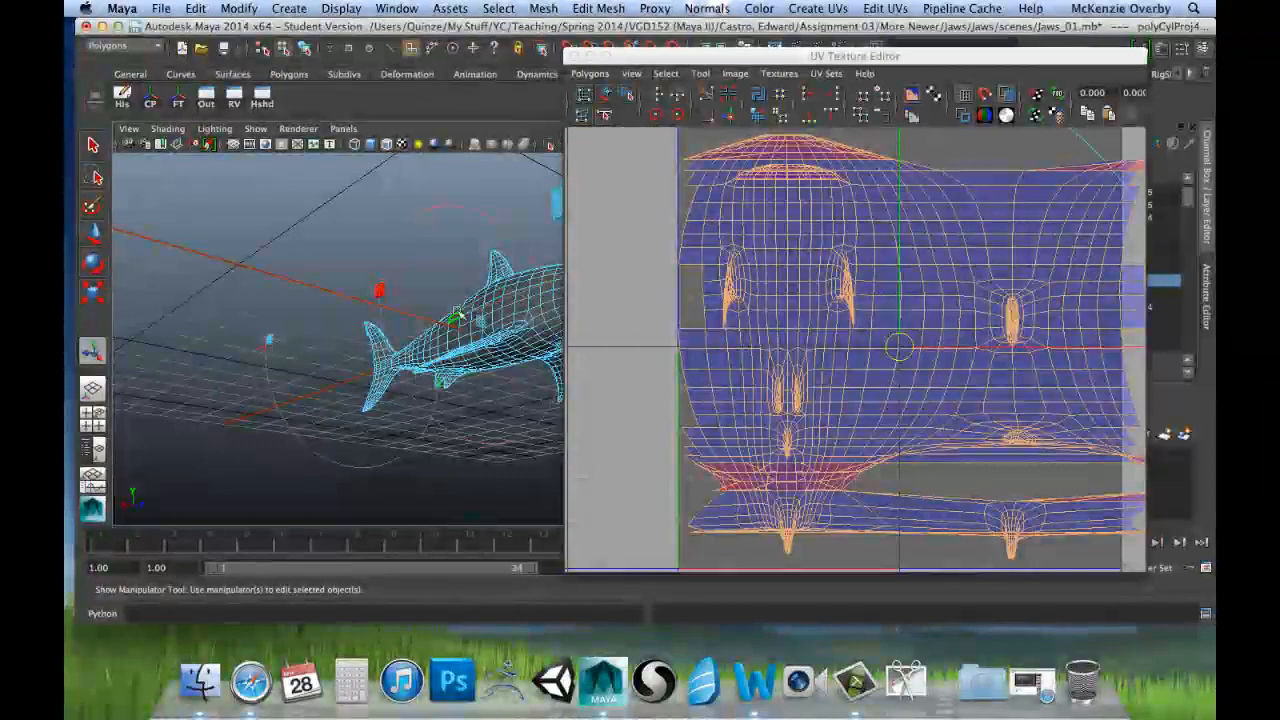
alt+drag(478, 400, 450, 256)
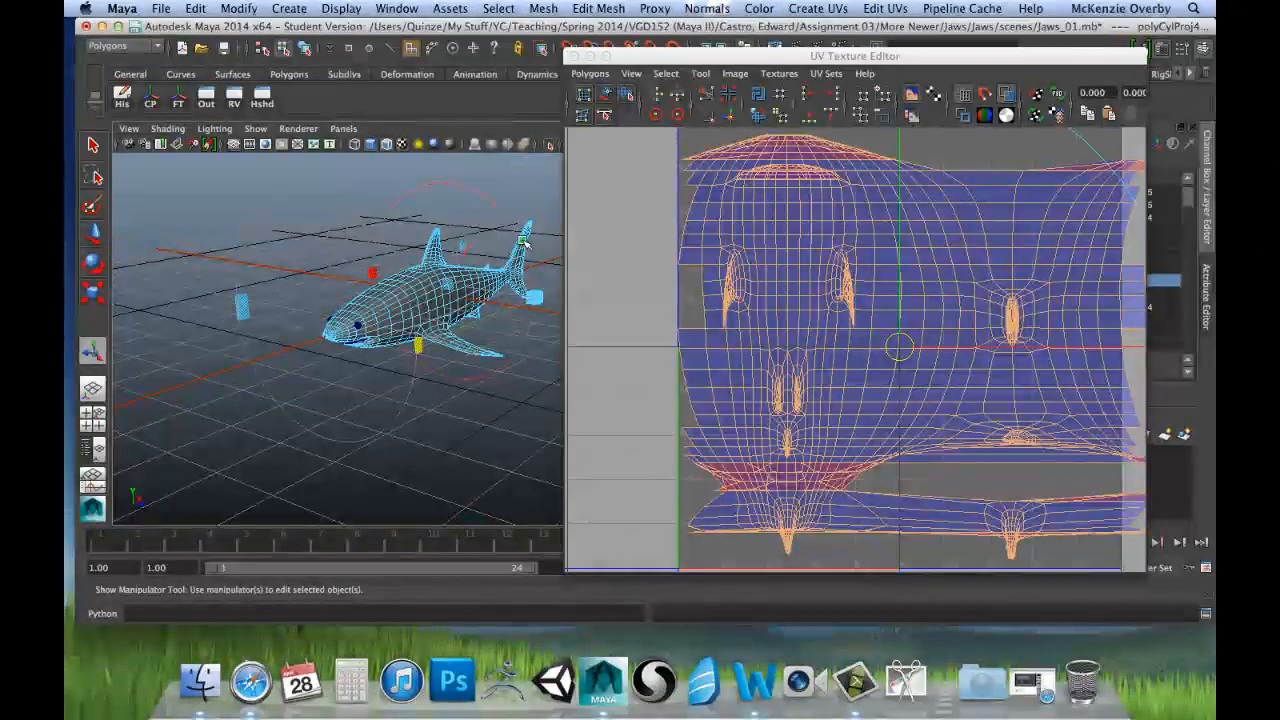
scroll(886, 288, down, 2)
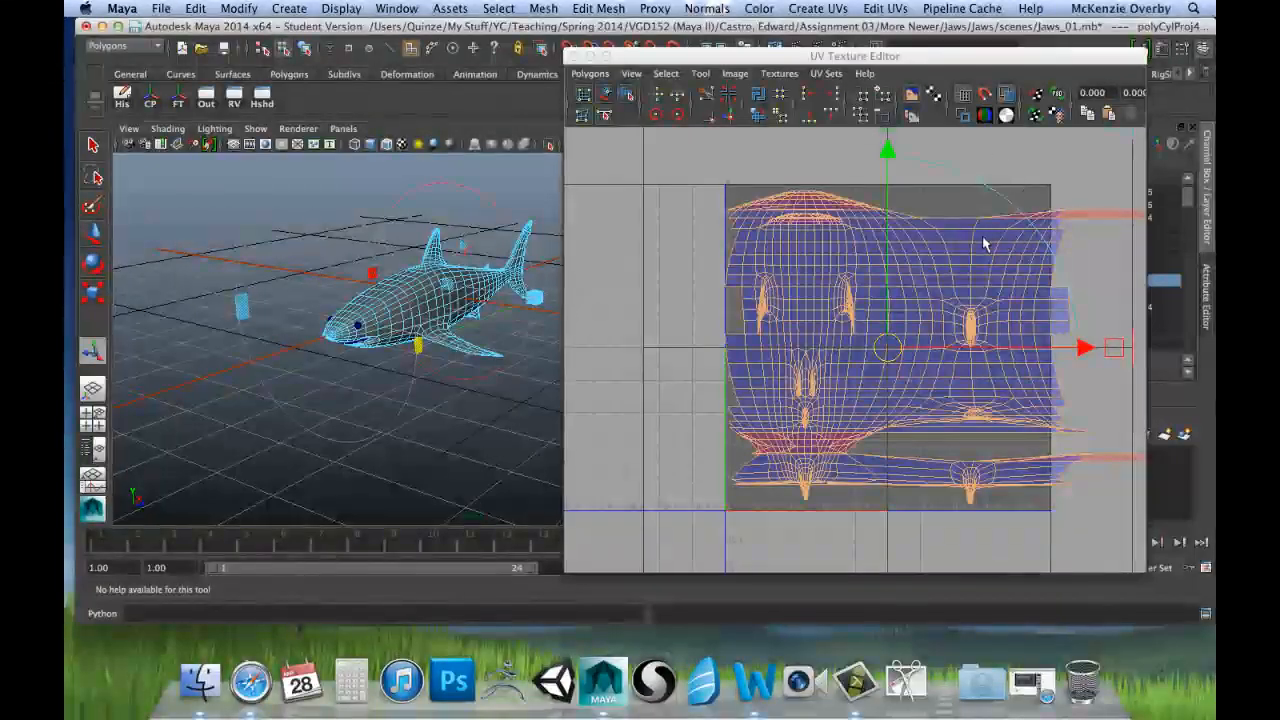
alt+middle_drag(1006, 258, 922, 272)
alt+right_drag(994, 216, 861, 212)
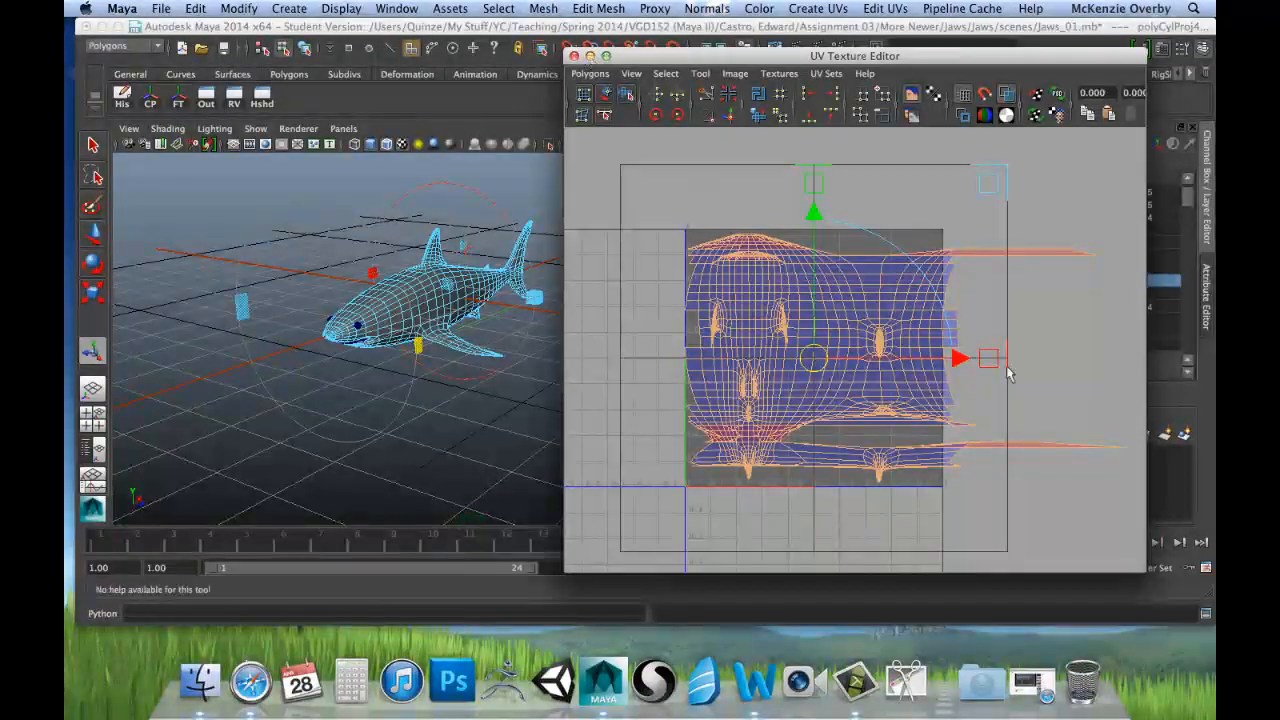
Set the cylindrical projection's Rotate Y to 90.
click(591, 57)
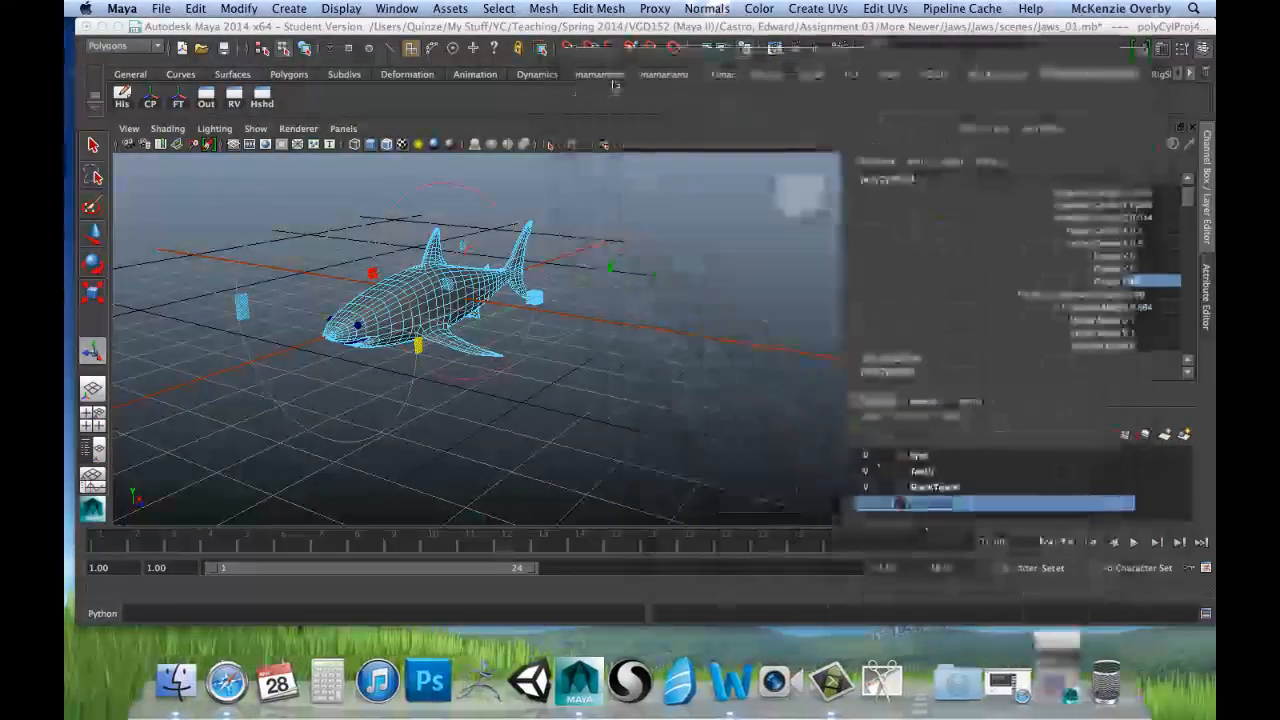
click(1058, 683)
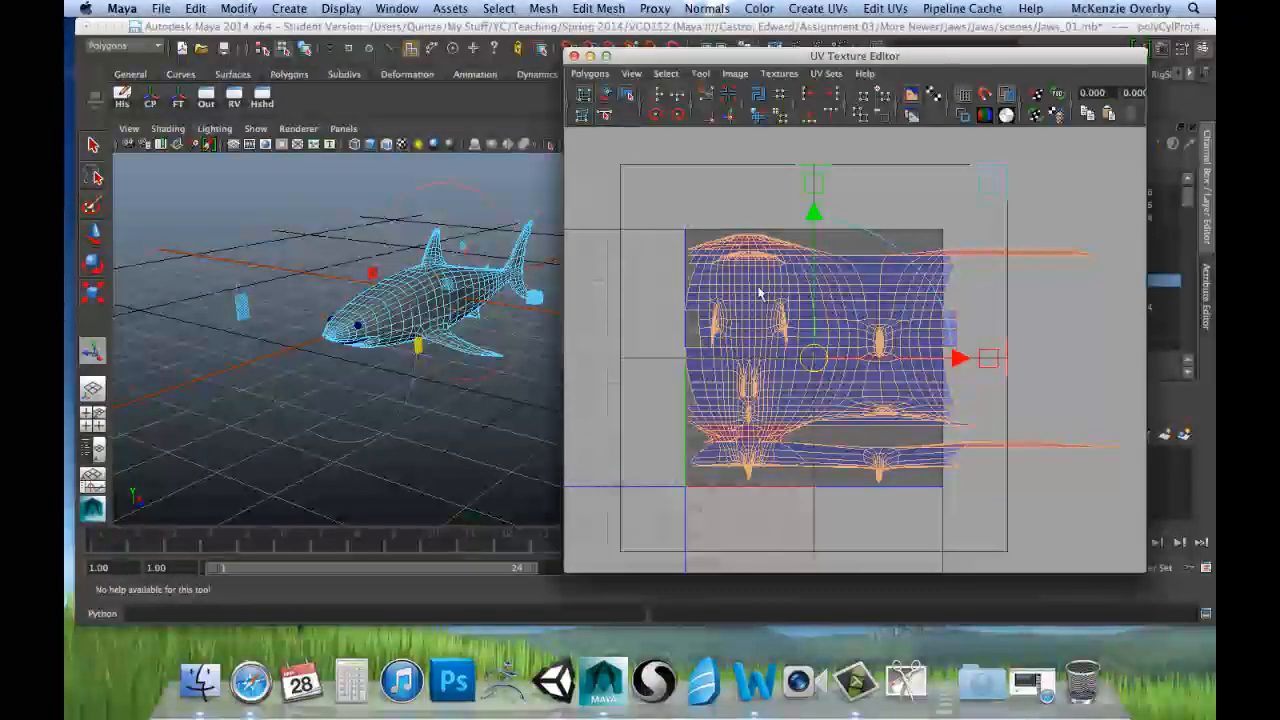
click(592, 57)
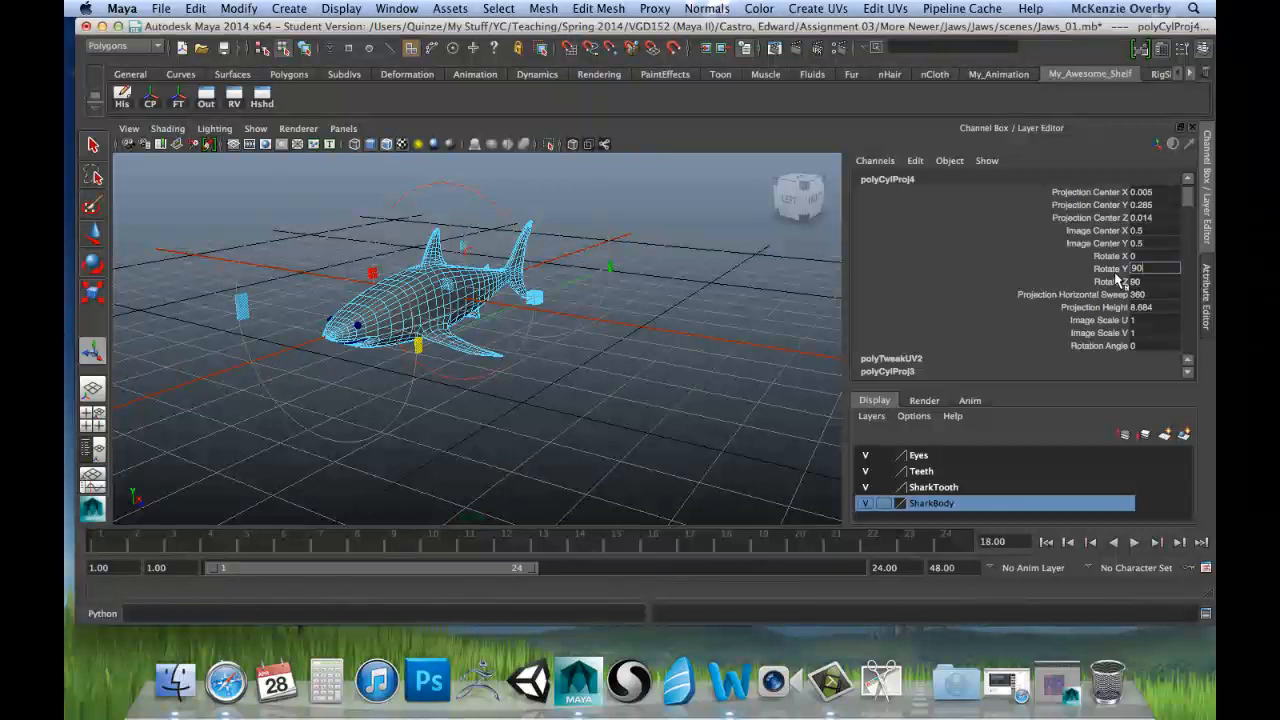
key(Return)
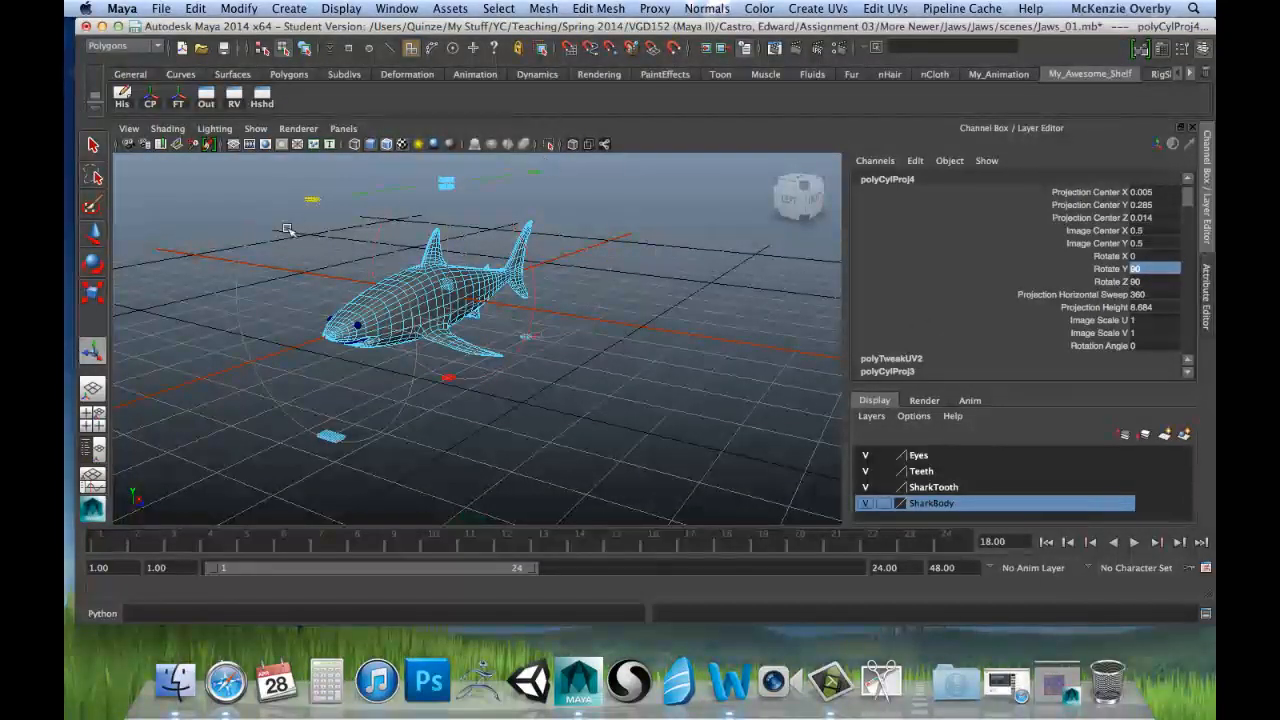
Review the shark's rotated UV layout and compare it with the model seen from below.
click(1058, 684)
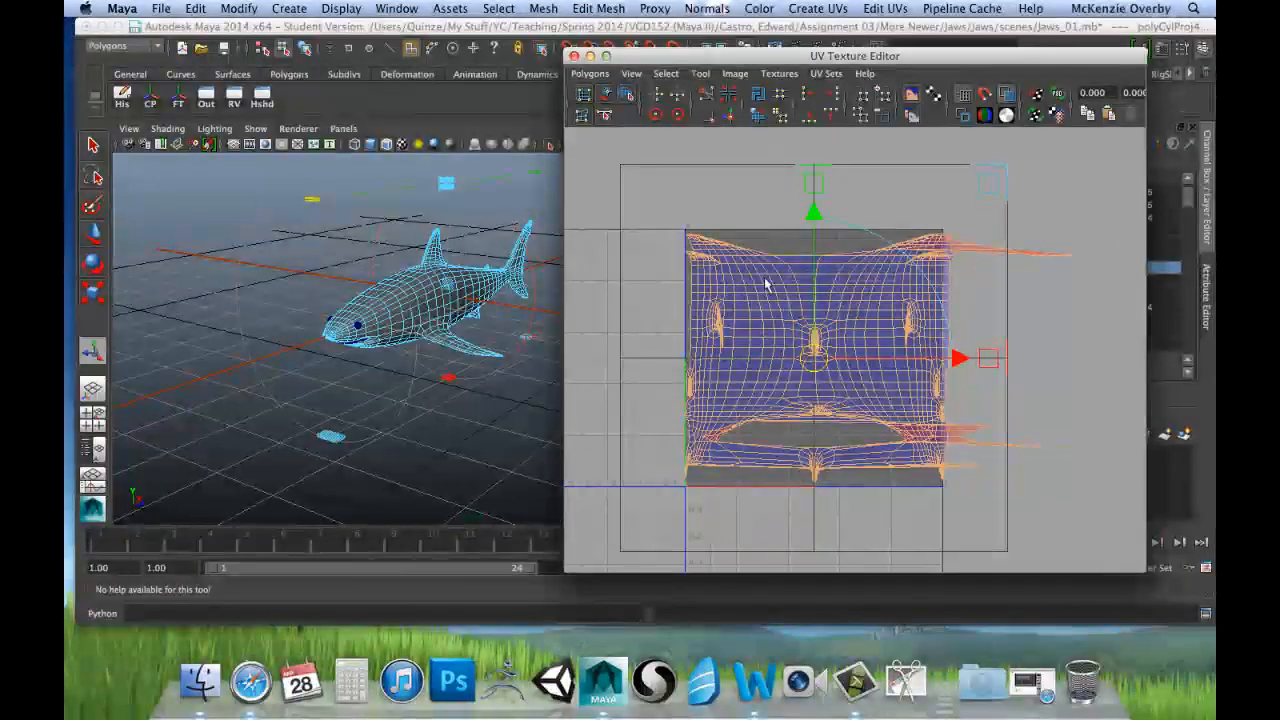
scroll(766, 285, up, 2)
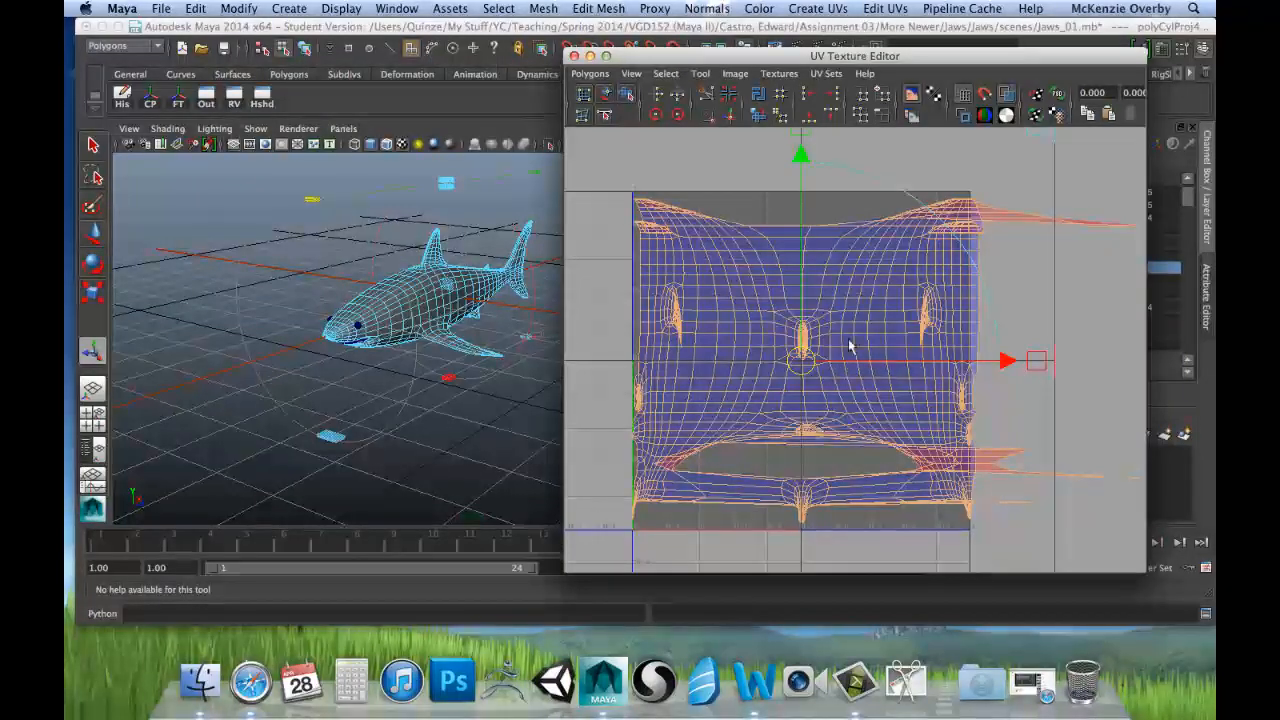
alt+drag(309, 398, 452, 228)
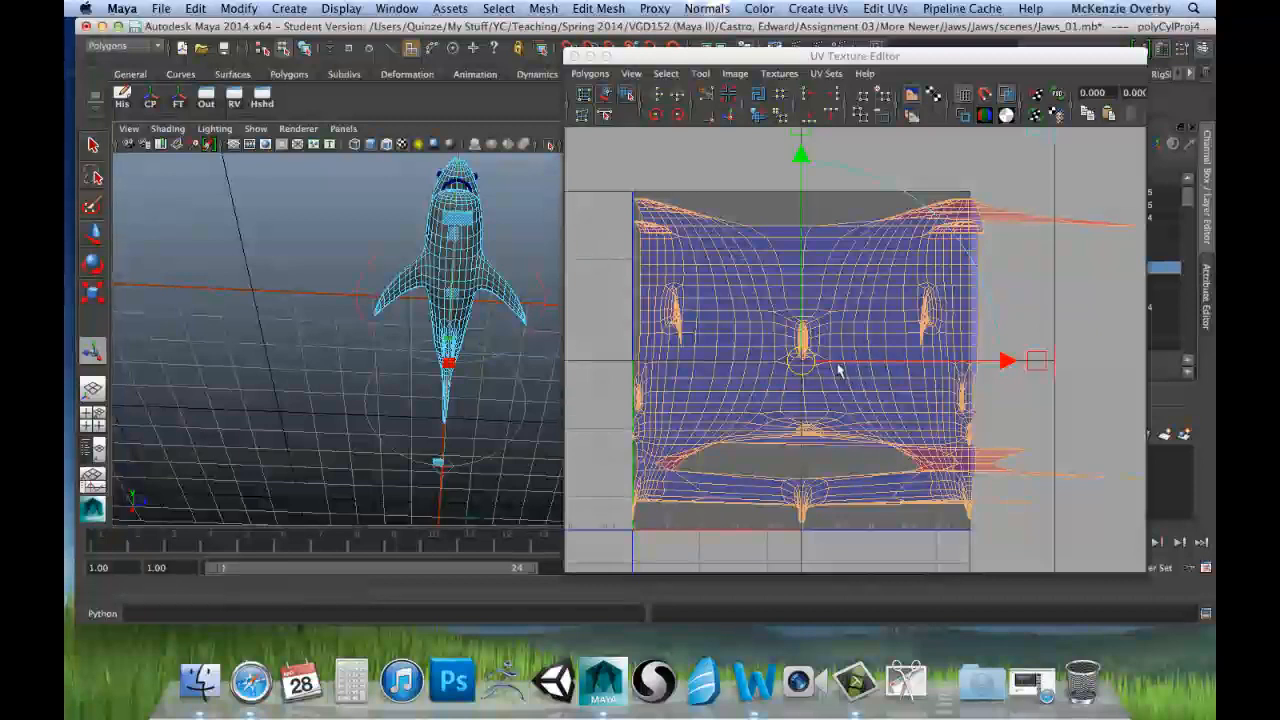
Examine the shark's UV layout up close and as a whole, comparing it with the model seen from above and the front.
alt+middle_drag(837, 363, 848, 315)
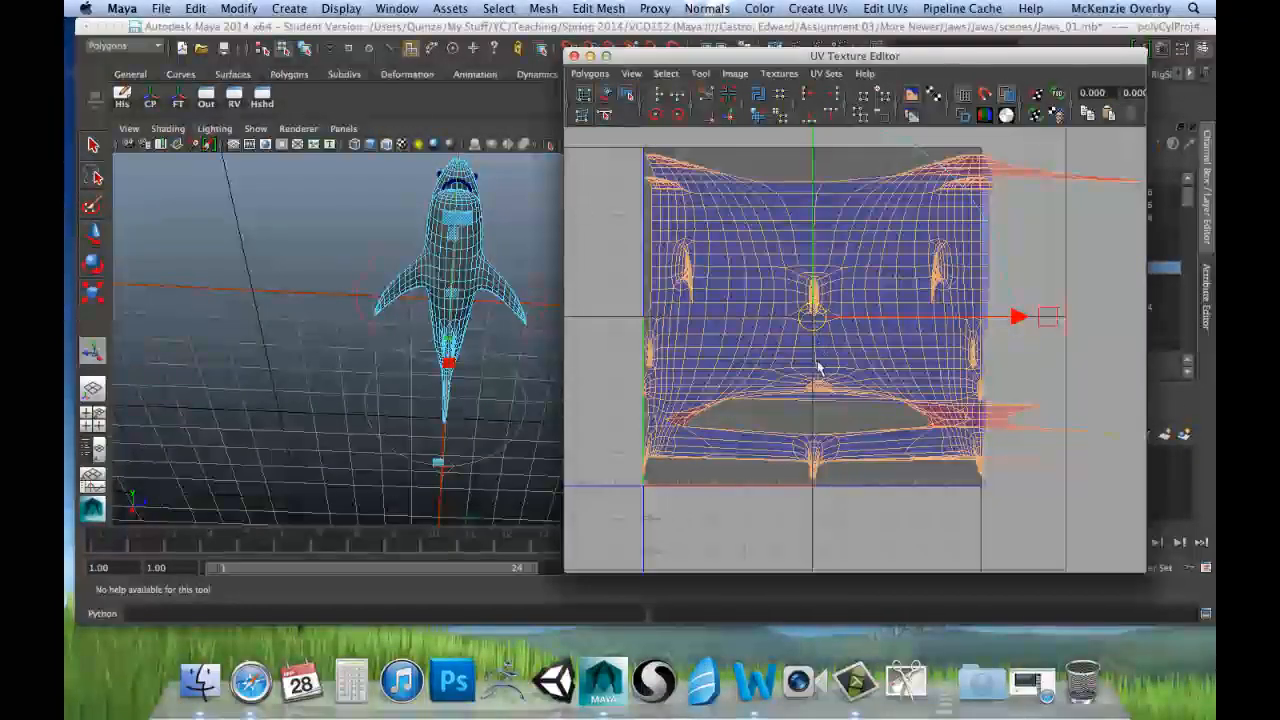
alt+drag(462, 318, 397, 334)
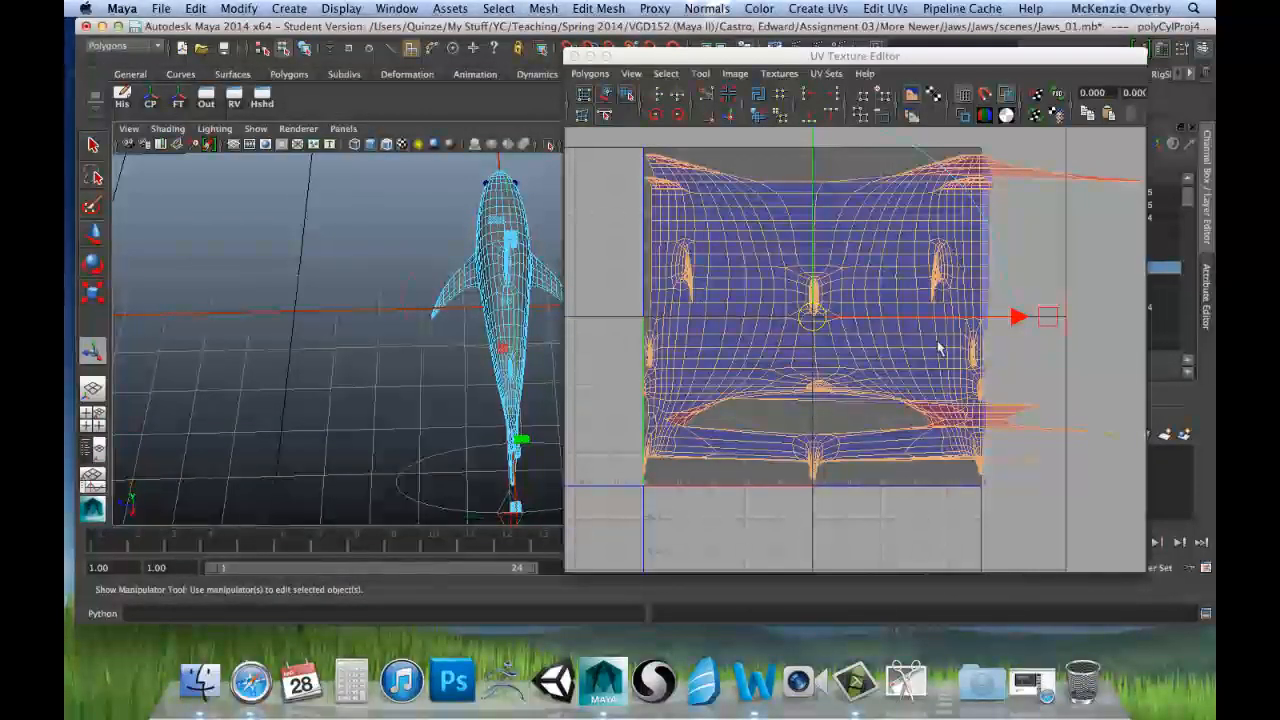
alt+middle_drag(774, 384, 764, 317)
alt+right_drag(764, 317, 926, 311)
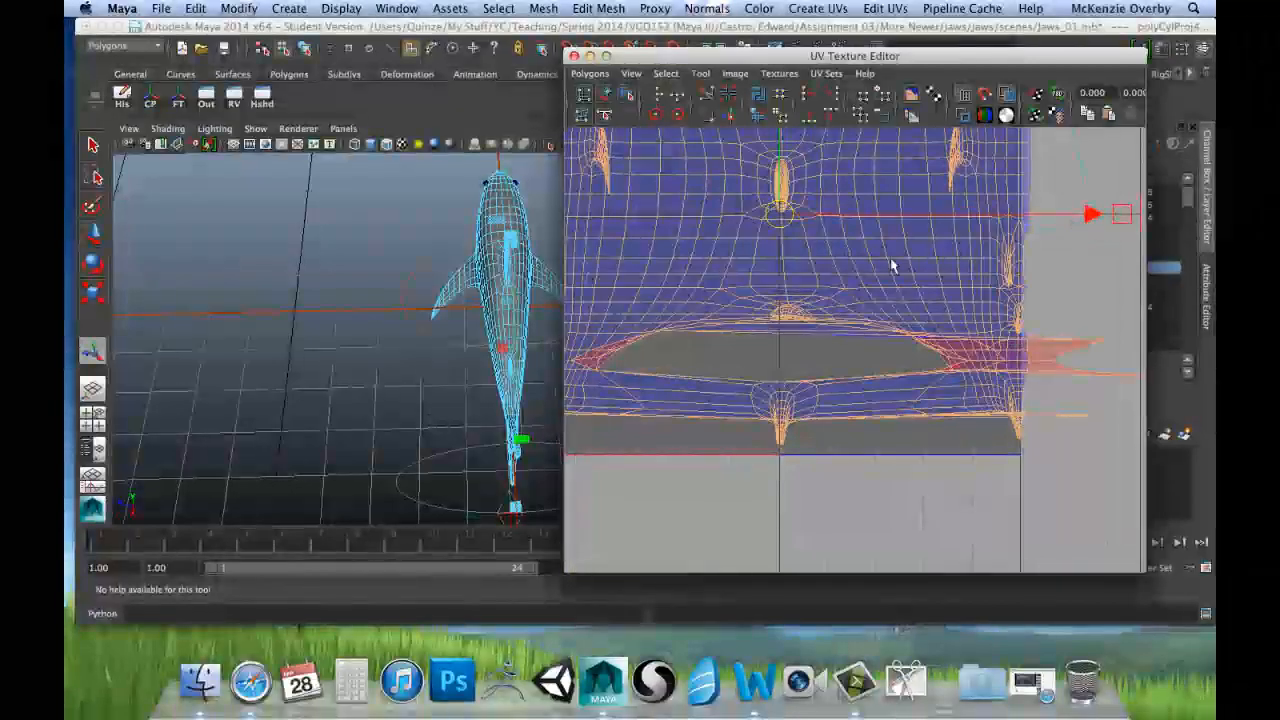
alt+middle_drag(892, 266, 937, 354)
alt+middle_drag(847, 264, 903, 343)
alt+right_drag(903, 343, 856, 300)
alt+middle_drag(856, 300, 846, 262)
alt+right_drag(1042, 284, 1022, 276)
alt+drag(472, 298, 565, 300)
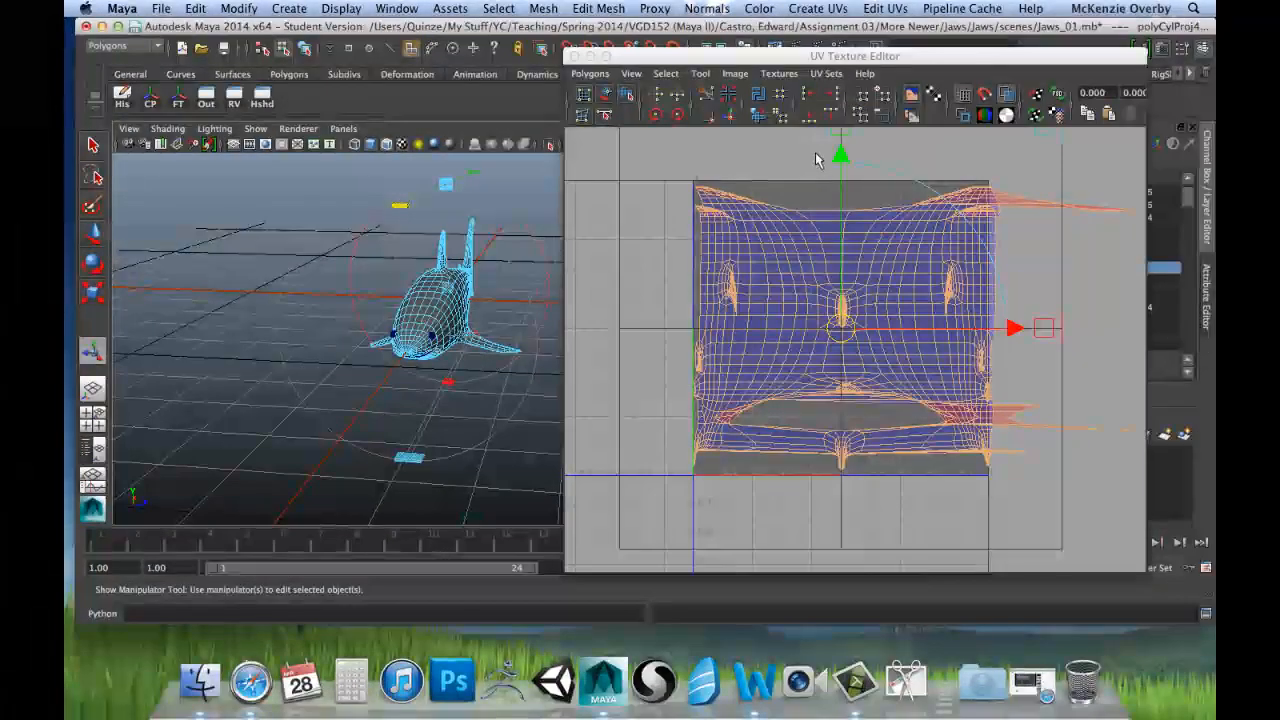
Move the UV Texture Editor aside and compare the shark's underside and front with the UV layout.
drag(706, 59, 840, 46)
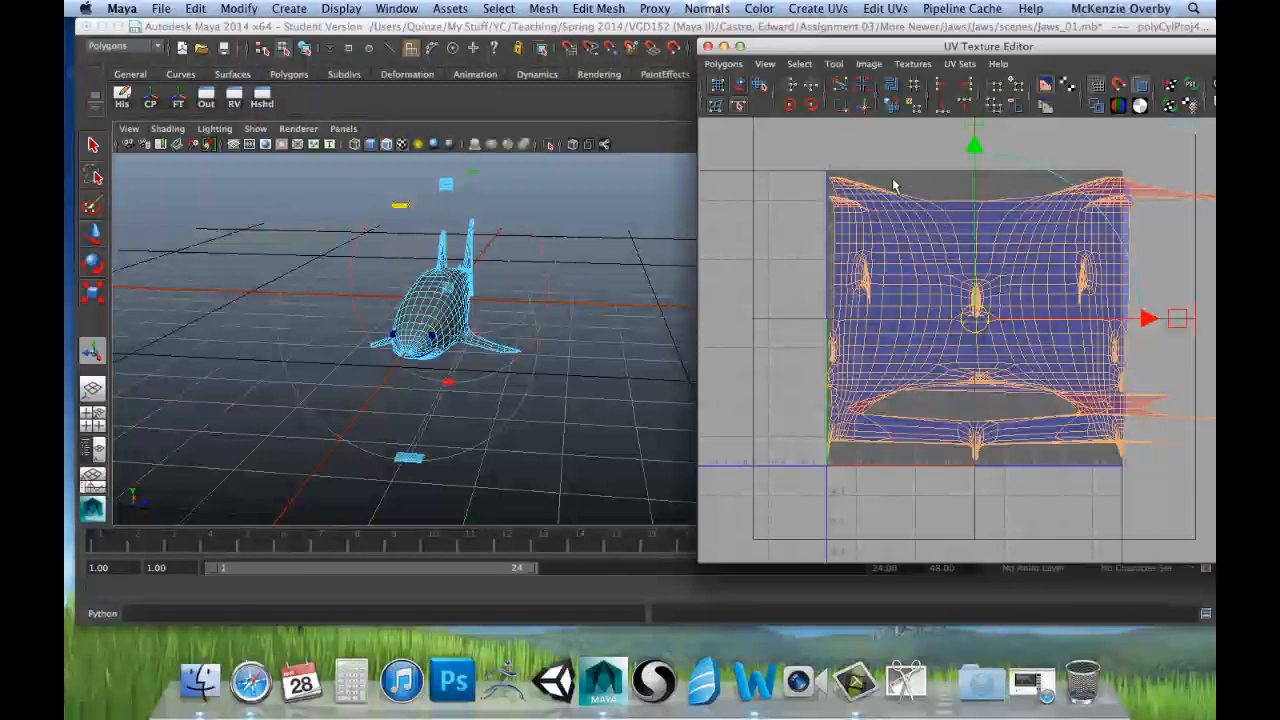
alt+drag(357, 403, 356, 306)
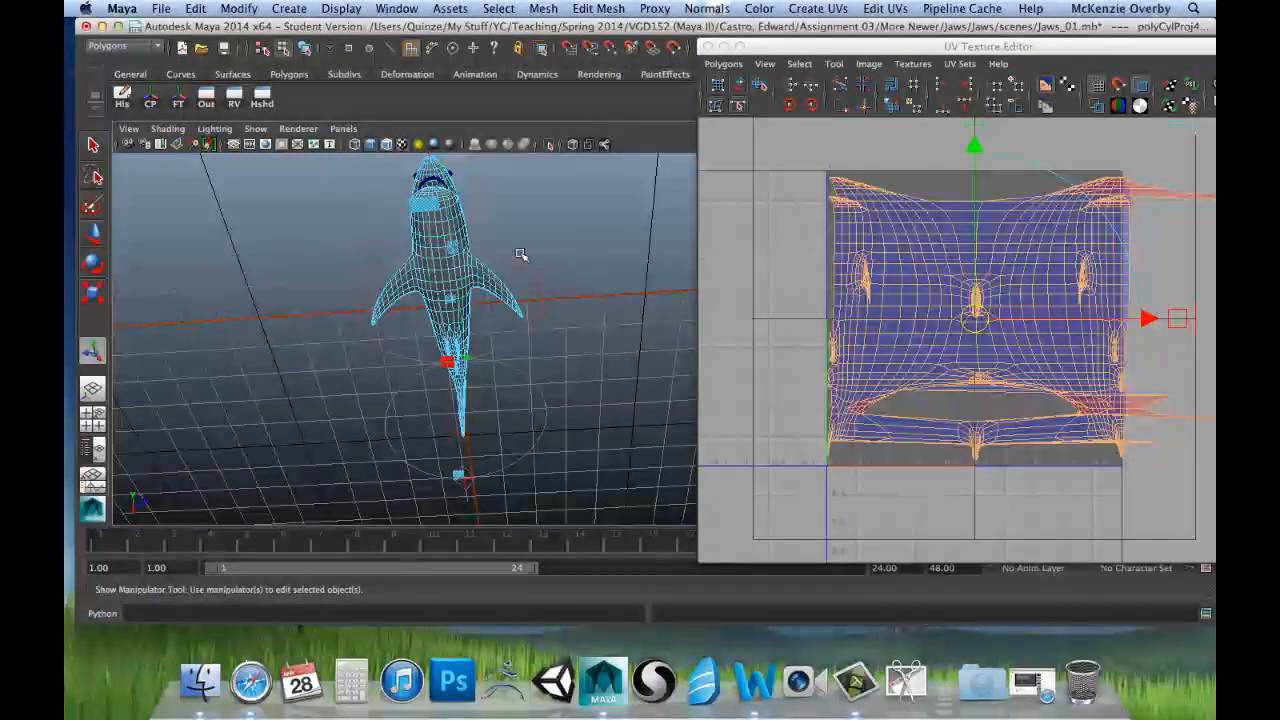
alt+drag(533, 279, 536, 405)
Close the UV Texture Editor, return the shark body to Object Mode and select it as an object.
click(725, 48)
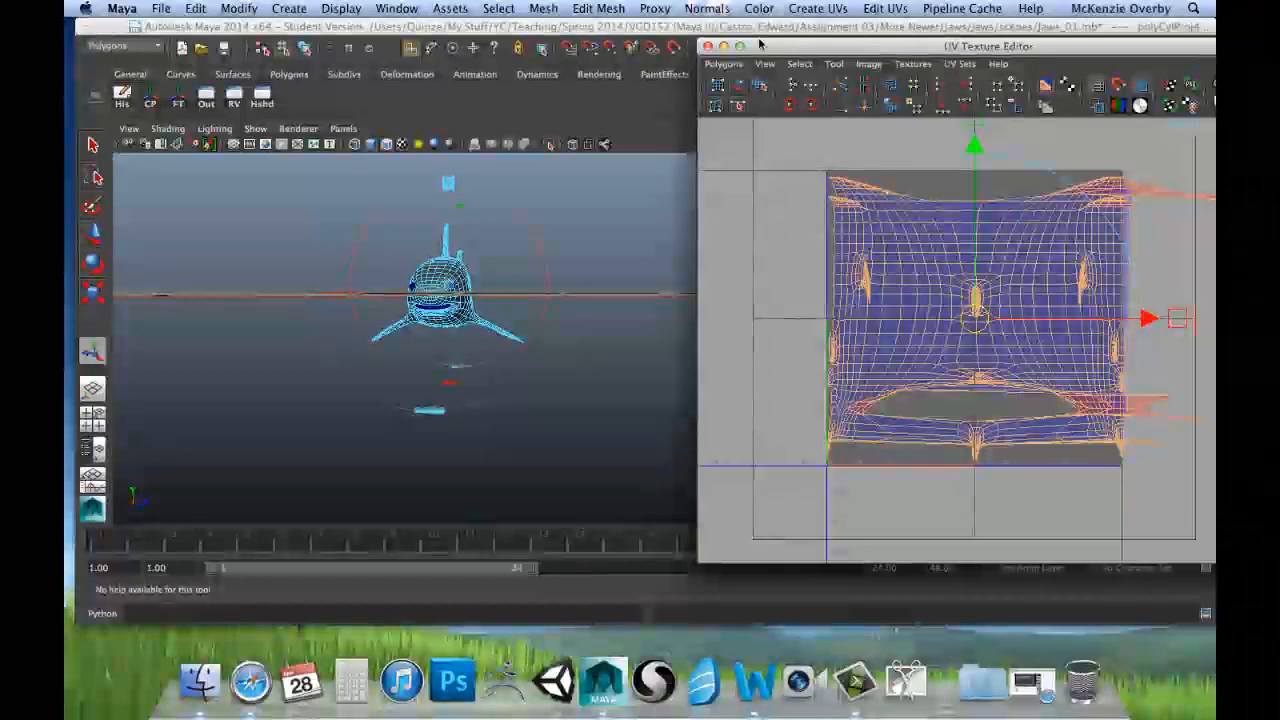
click(708, 46)
alt+drag(723, 288, 607, 335)
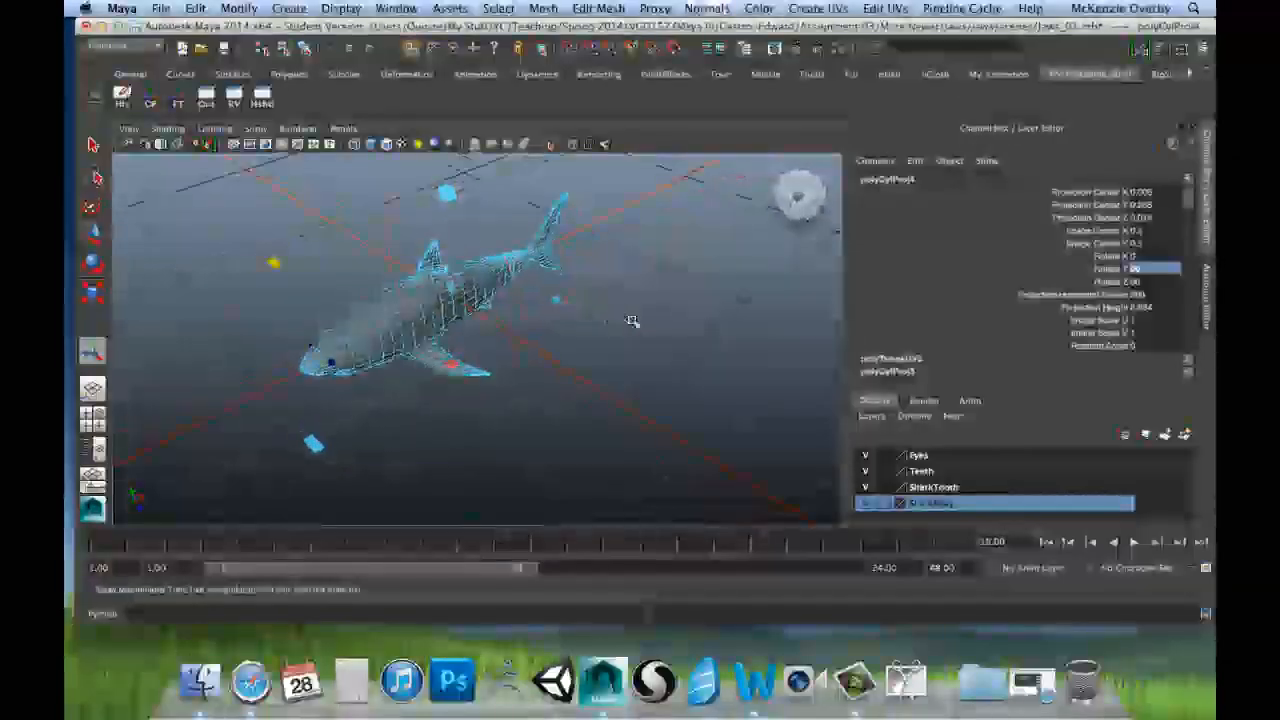
click(517, 397)
right_click(455, 299)
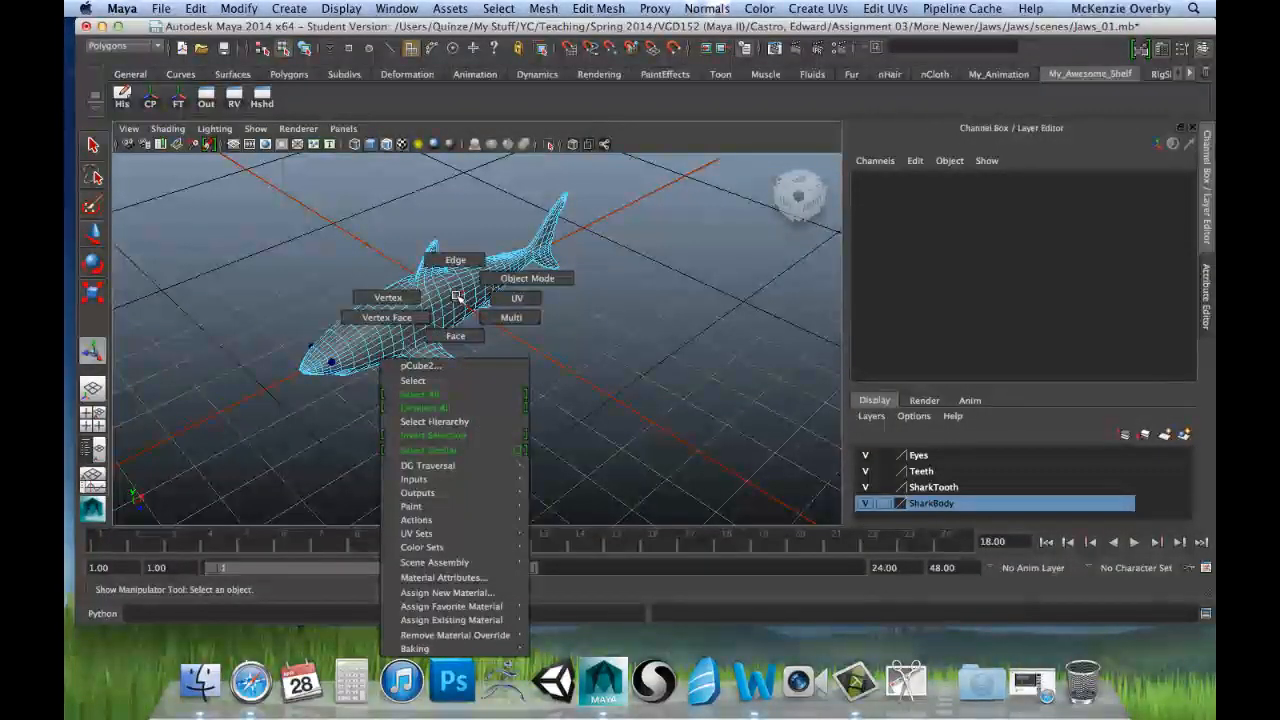
click(497, 280)
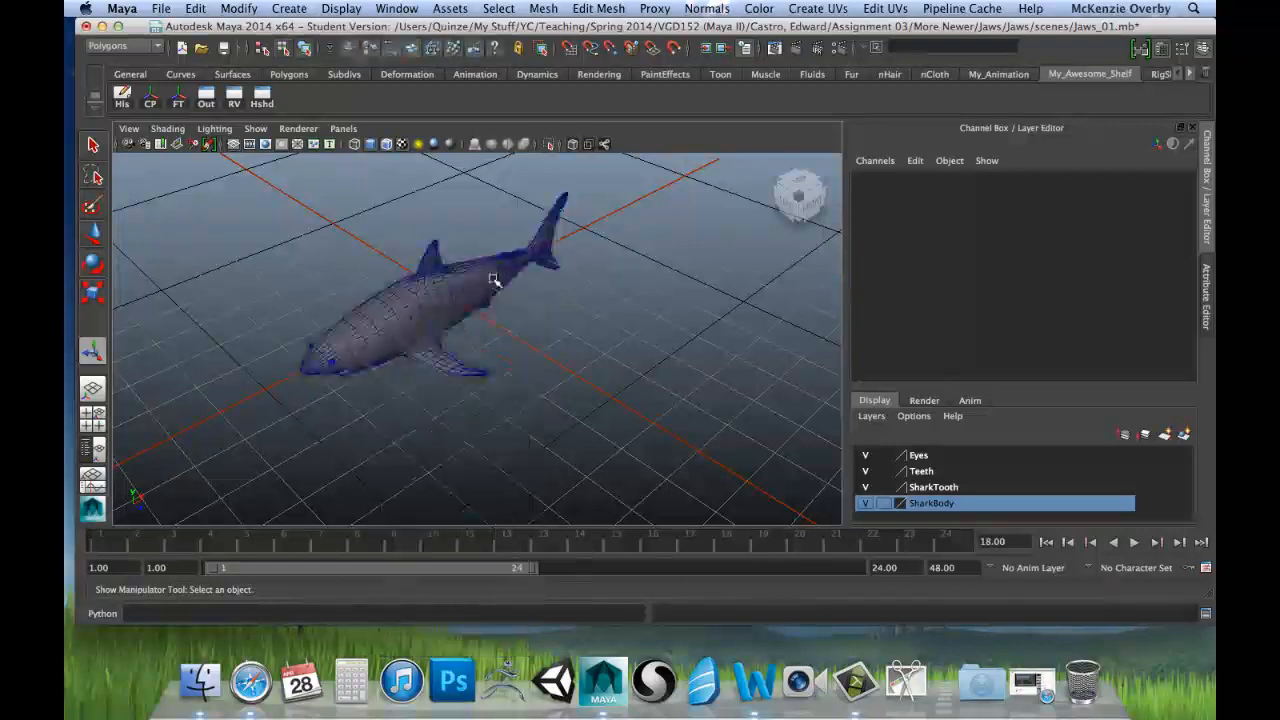
click(491, 277)
Reopen the UV Texture Editor to check the selected shark's full layout, close it and inspect the body from the side.
alt+drag(503, 360, 470, 90)
click(393, 8)
click(432, 231)
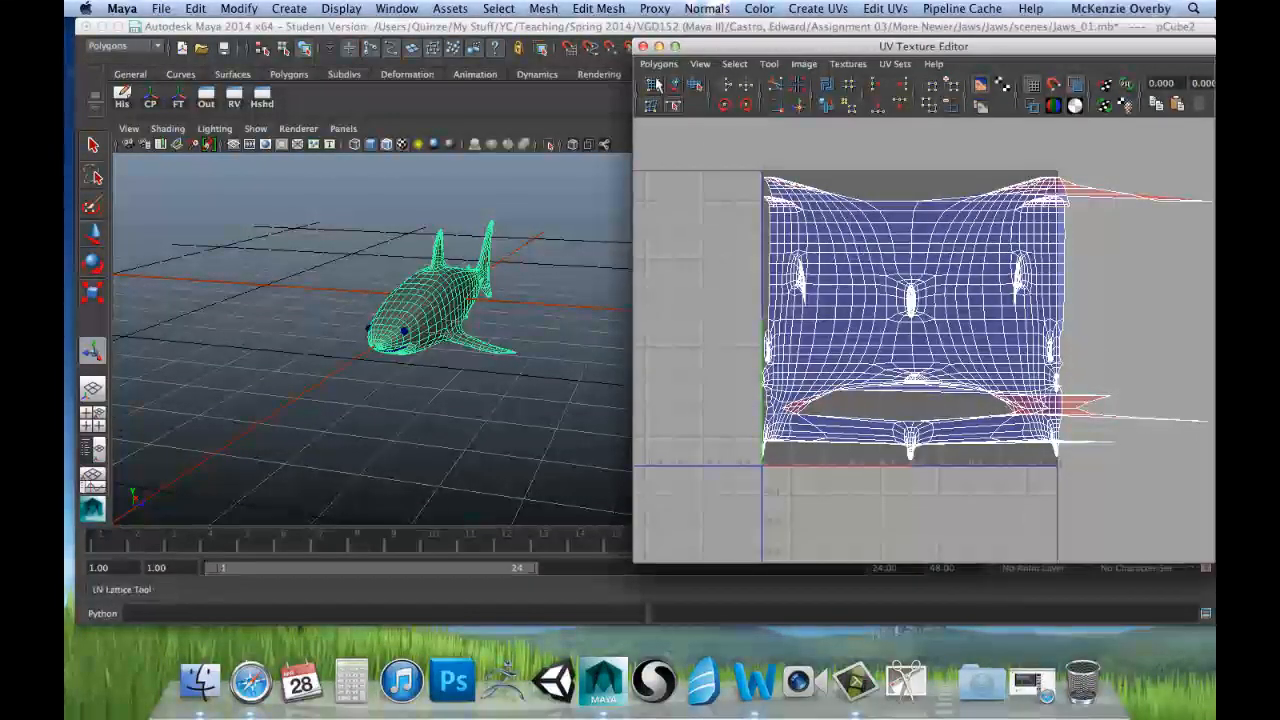
click(643, 47)
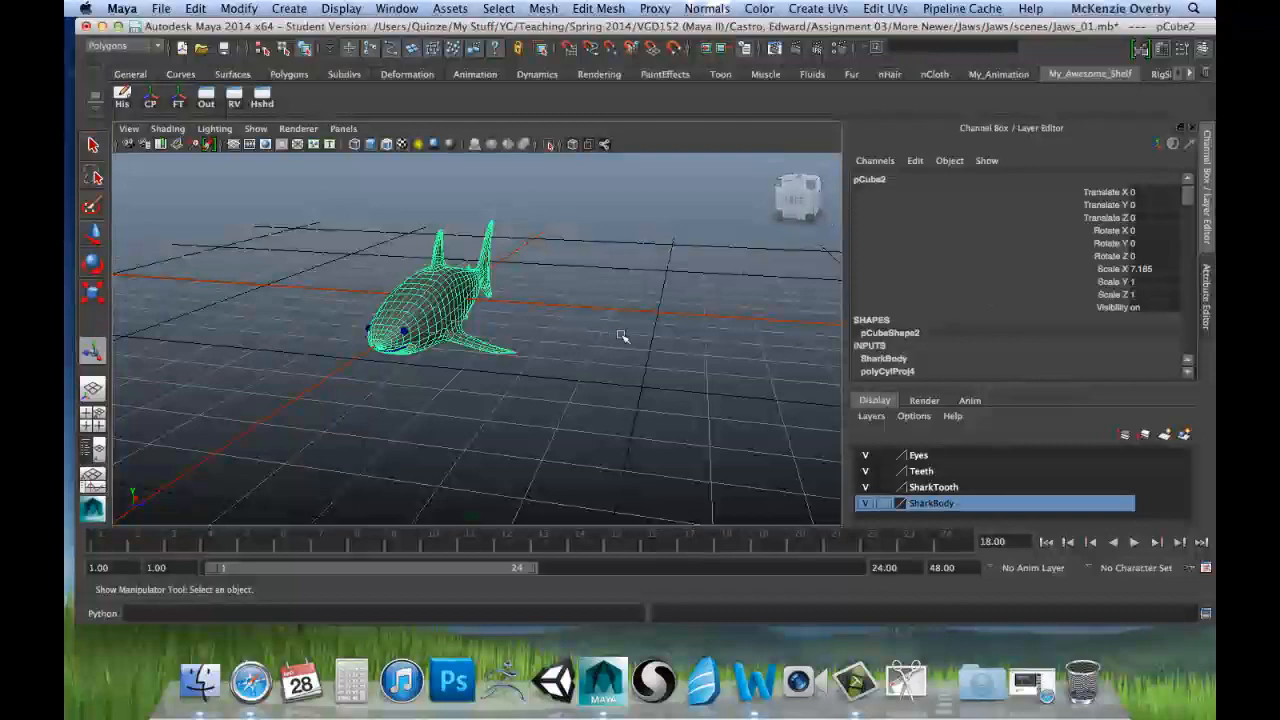
alt+drag(622, 337, 440, 348)
alt+right_drag(440, 348, 533, 341)
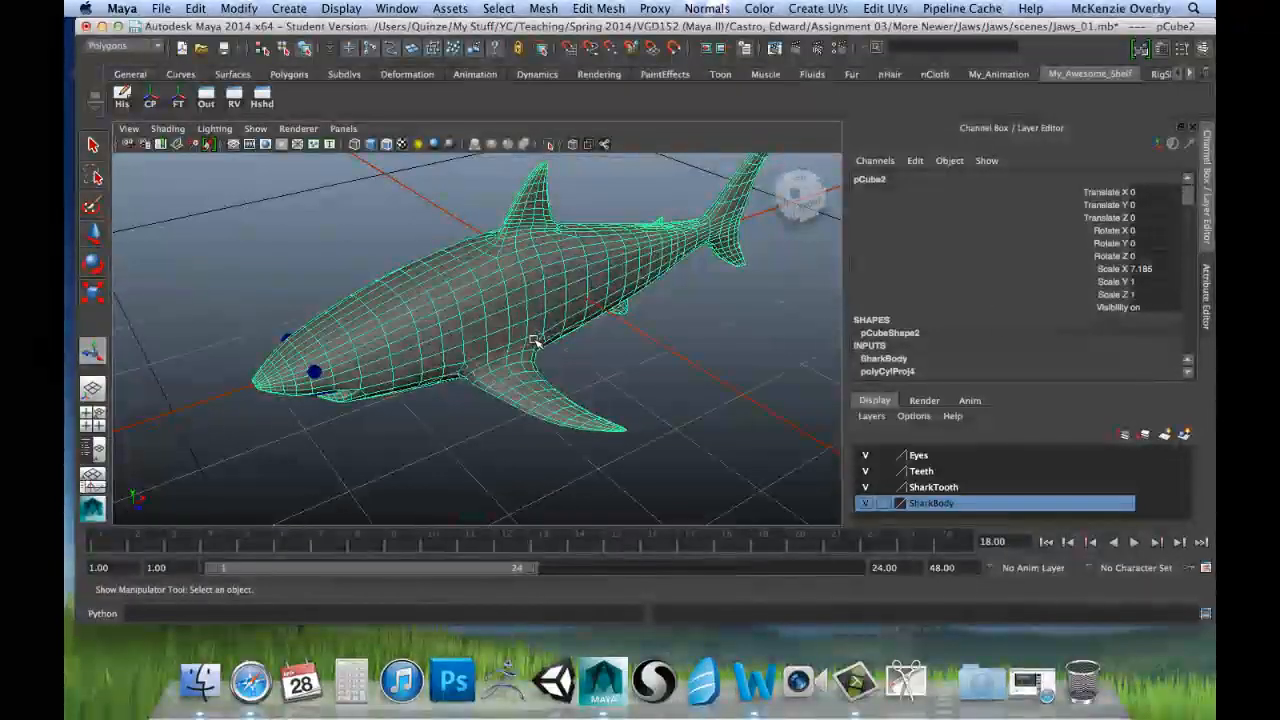